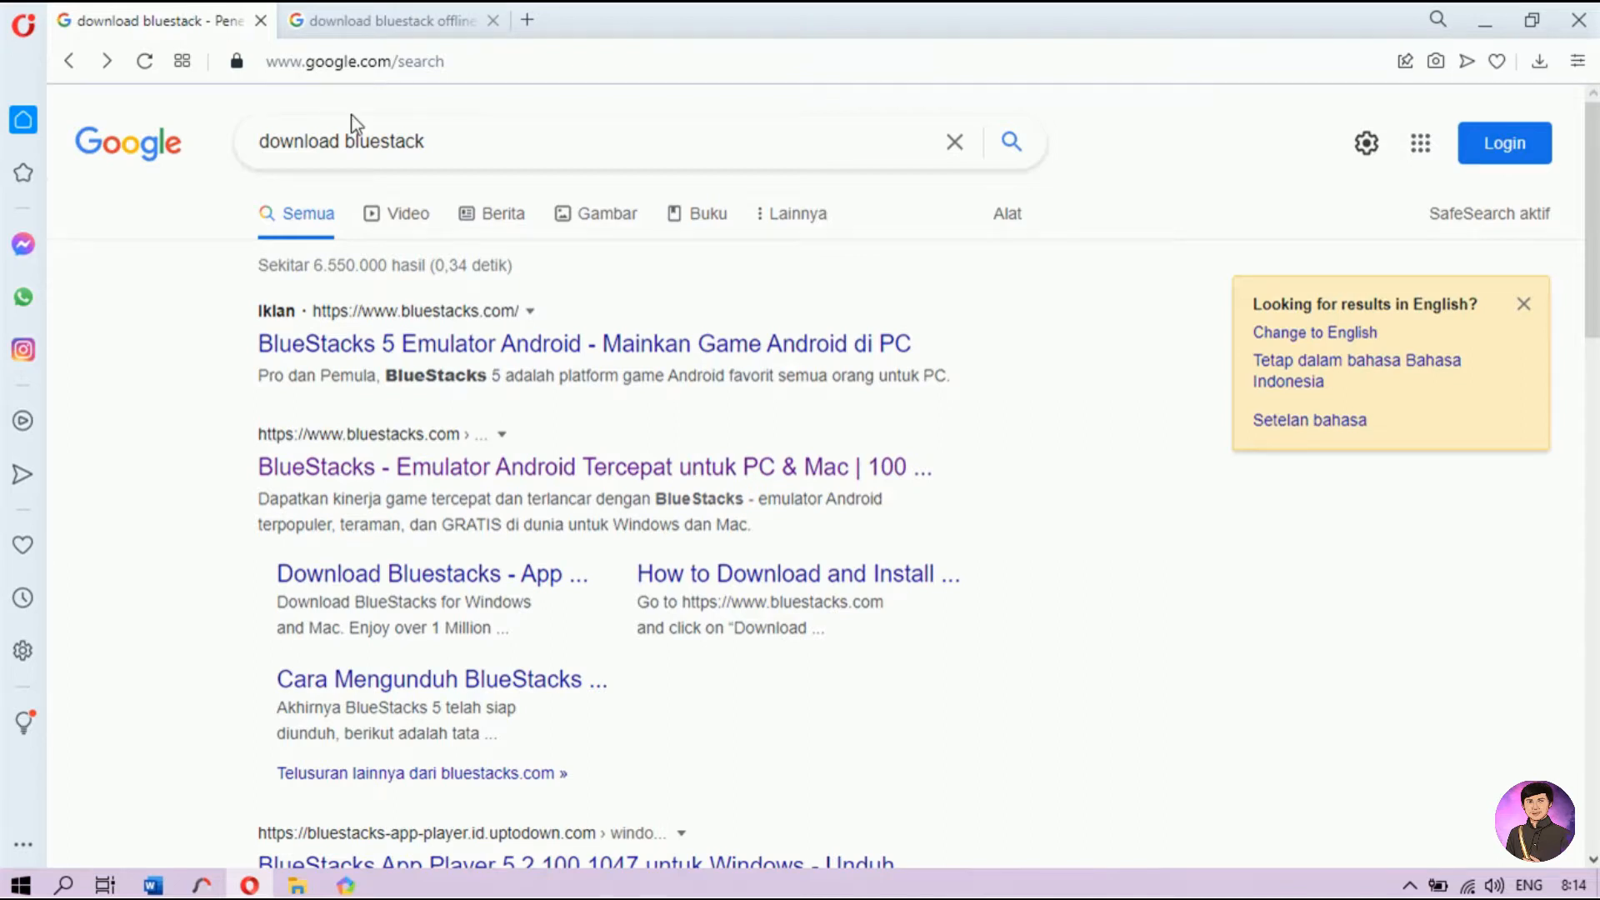
Step: Download the BlueStacks 5 installer from the official BlueStacks site and save it in the Programs downloads folder
{"action": "left_click", "coordinate": [524, 350]}
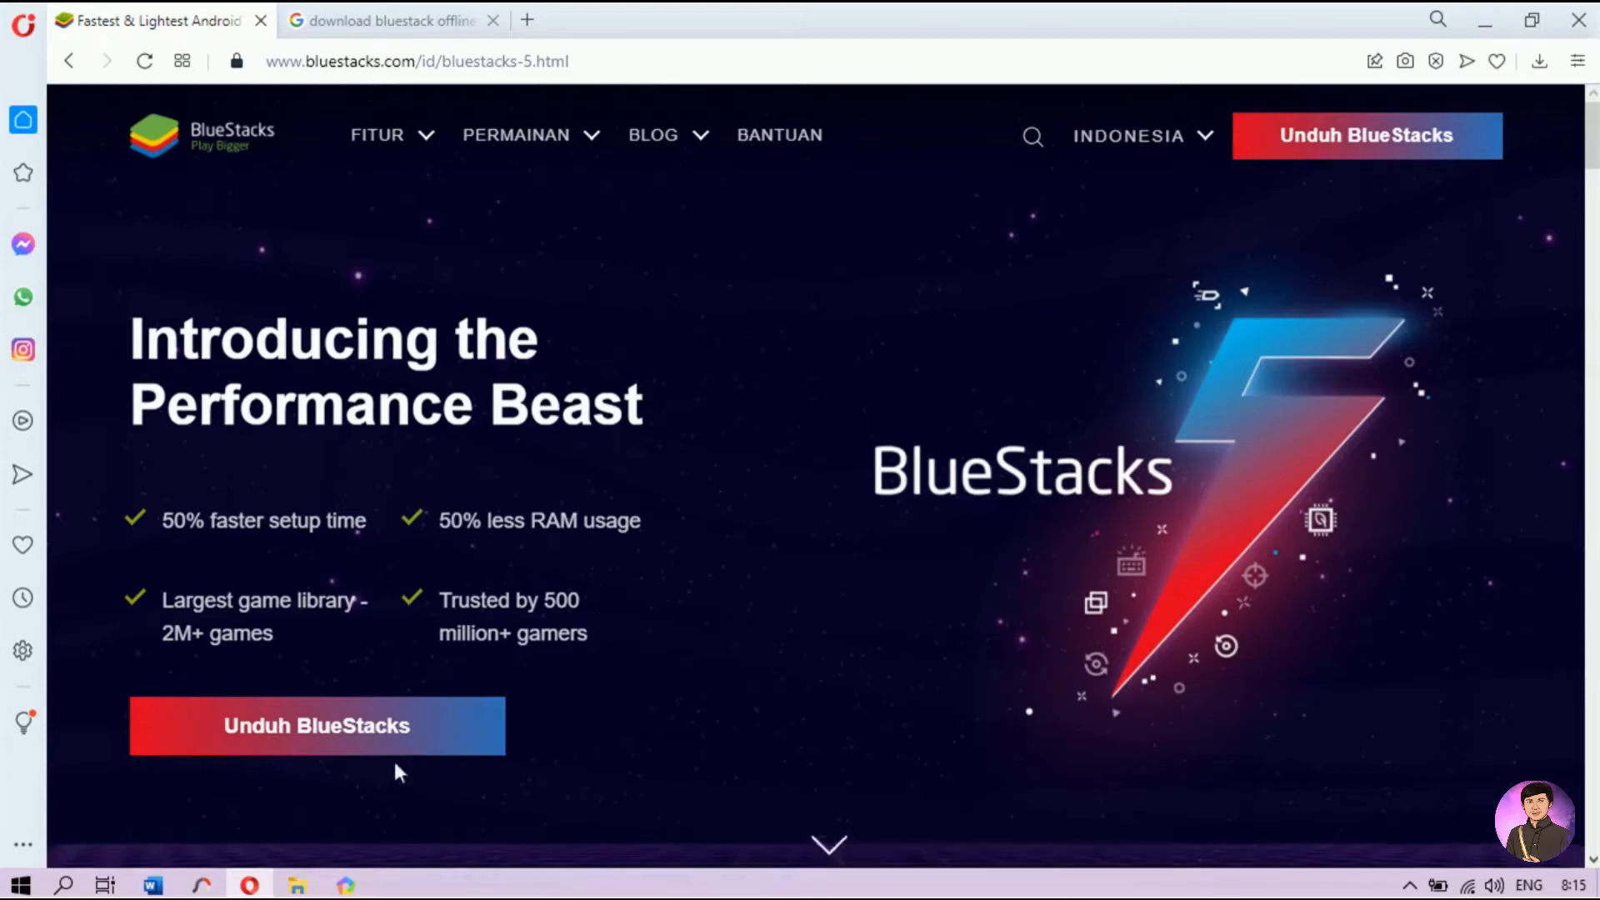
{"action": "left_click", "coordinate": [376, 733]}
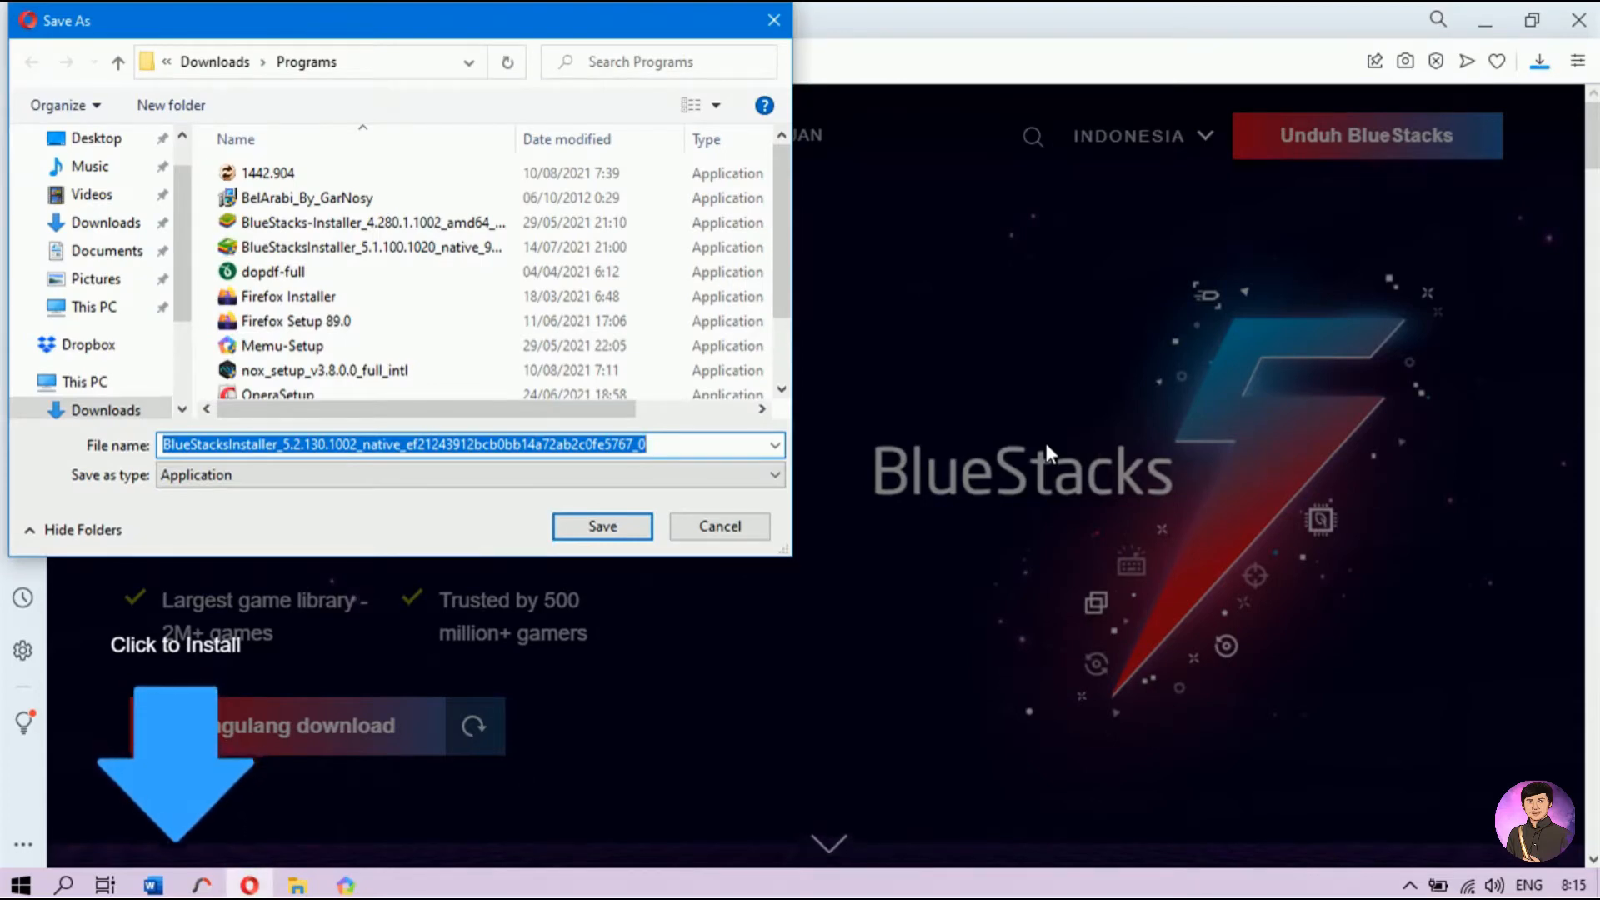
{"action": "left_click", "coordinate": [608, 531]}
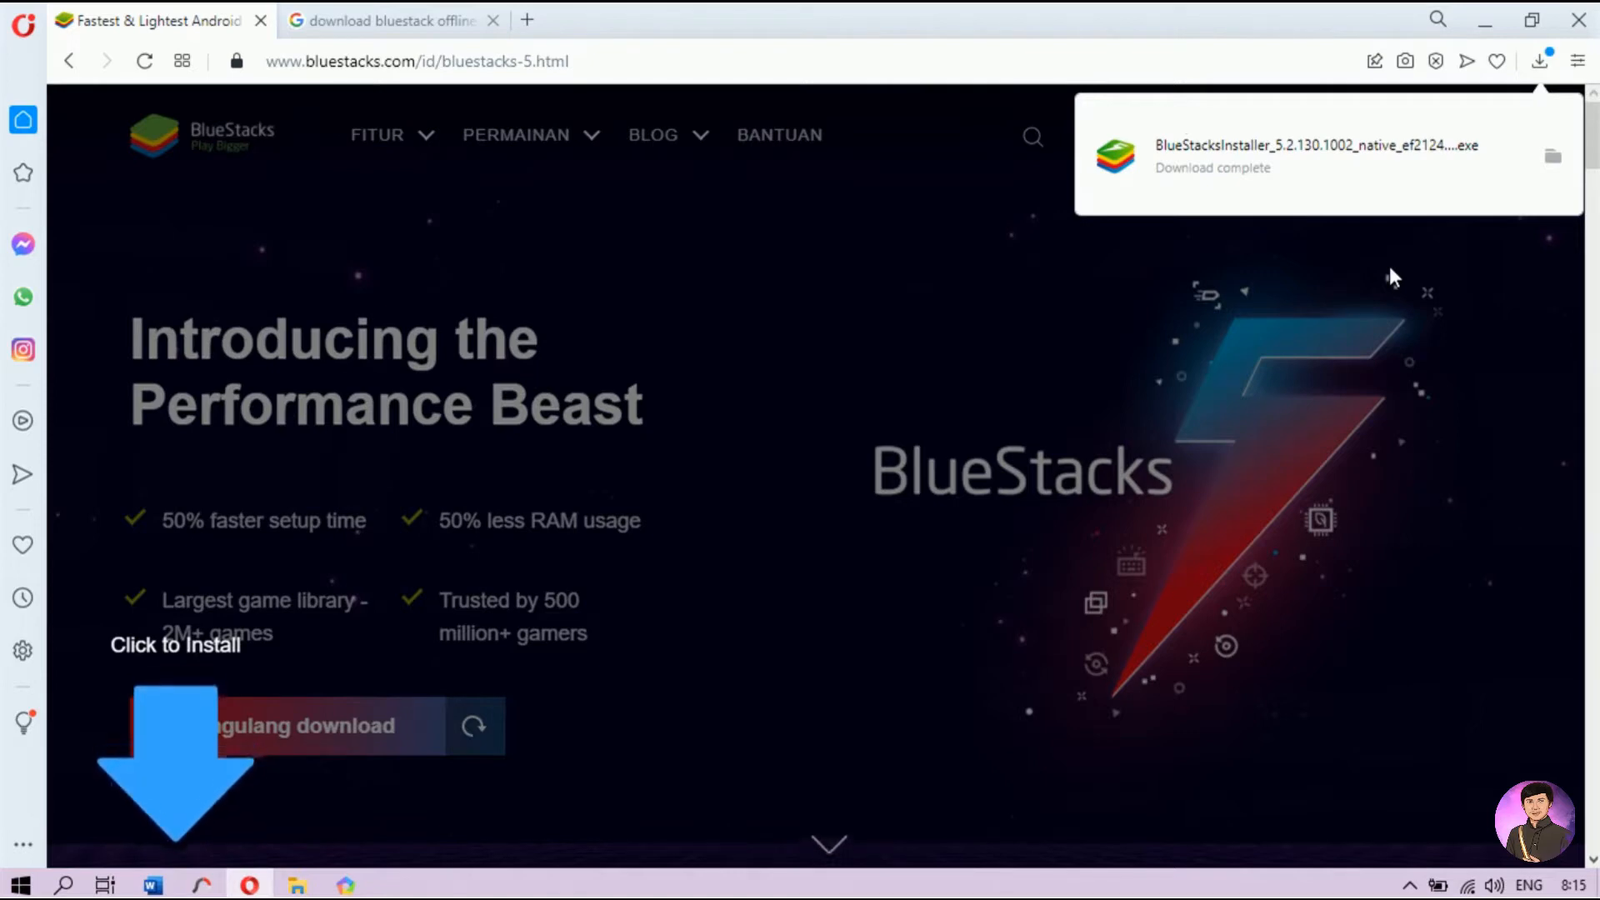
{"action": "left_click", "coordinate": [1198, 253]}
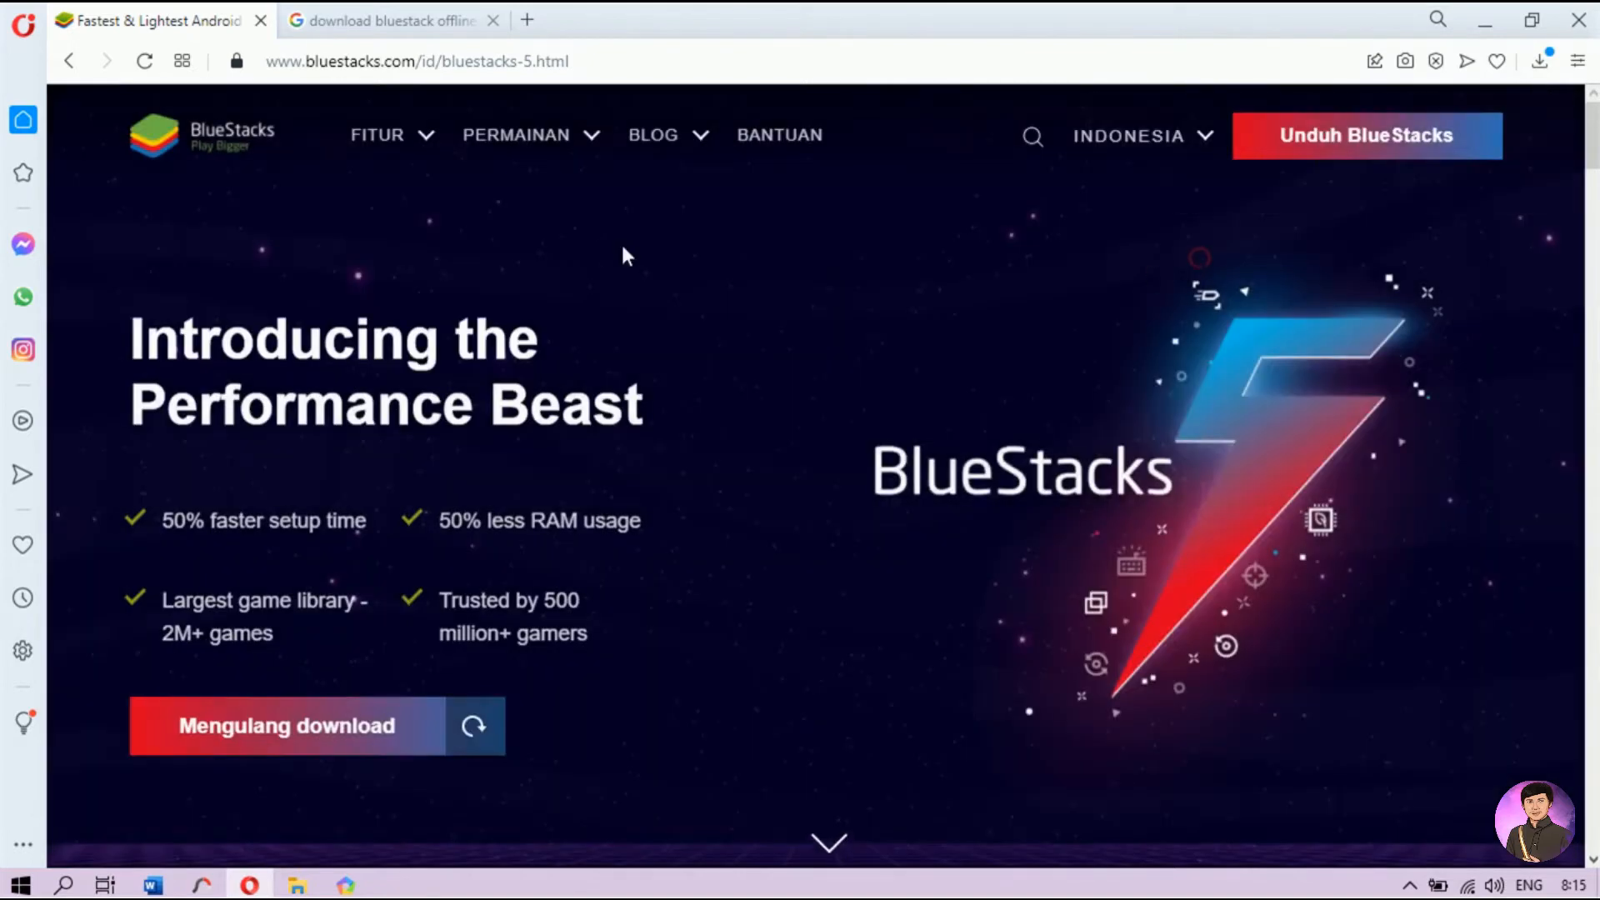
Step: Download the BlueStacks 5 offline installer for 64-bit Windows from the support article, saving it in the Programs folder
{"action": "left_click", "coordinate": [308, 12]}
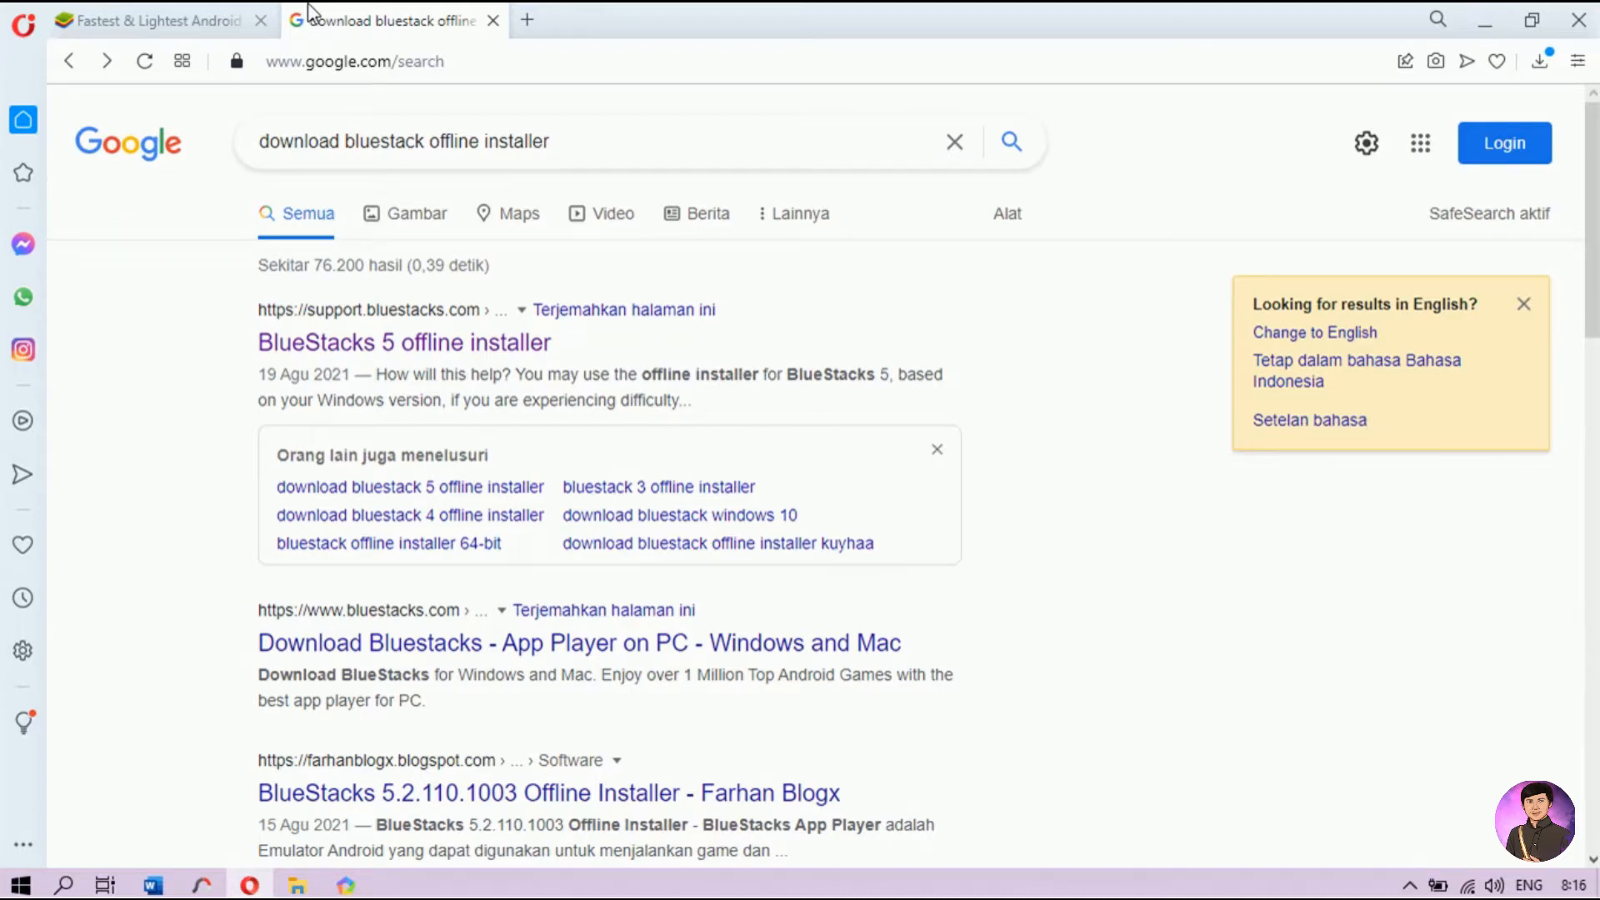
{"action": "left_click", "coordinate": [403, 337]}
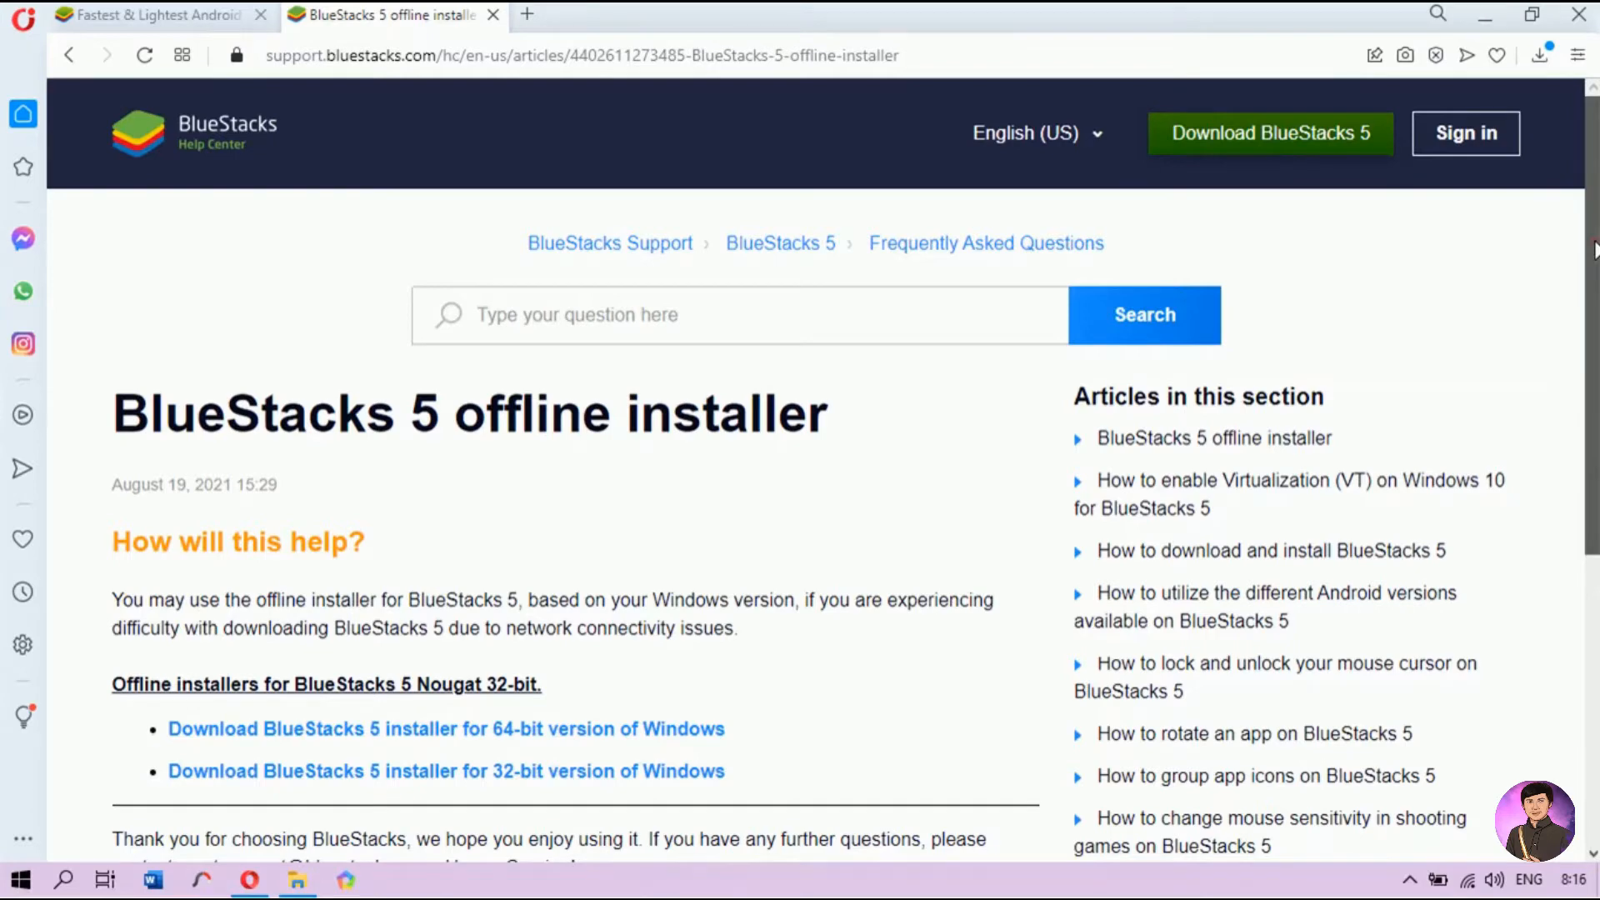
{"action": "left_click_drag", "start_coordinate": [1592, 221], "coordinate": [1594, 408]}
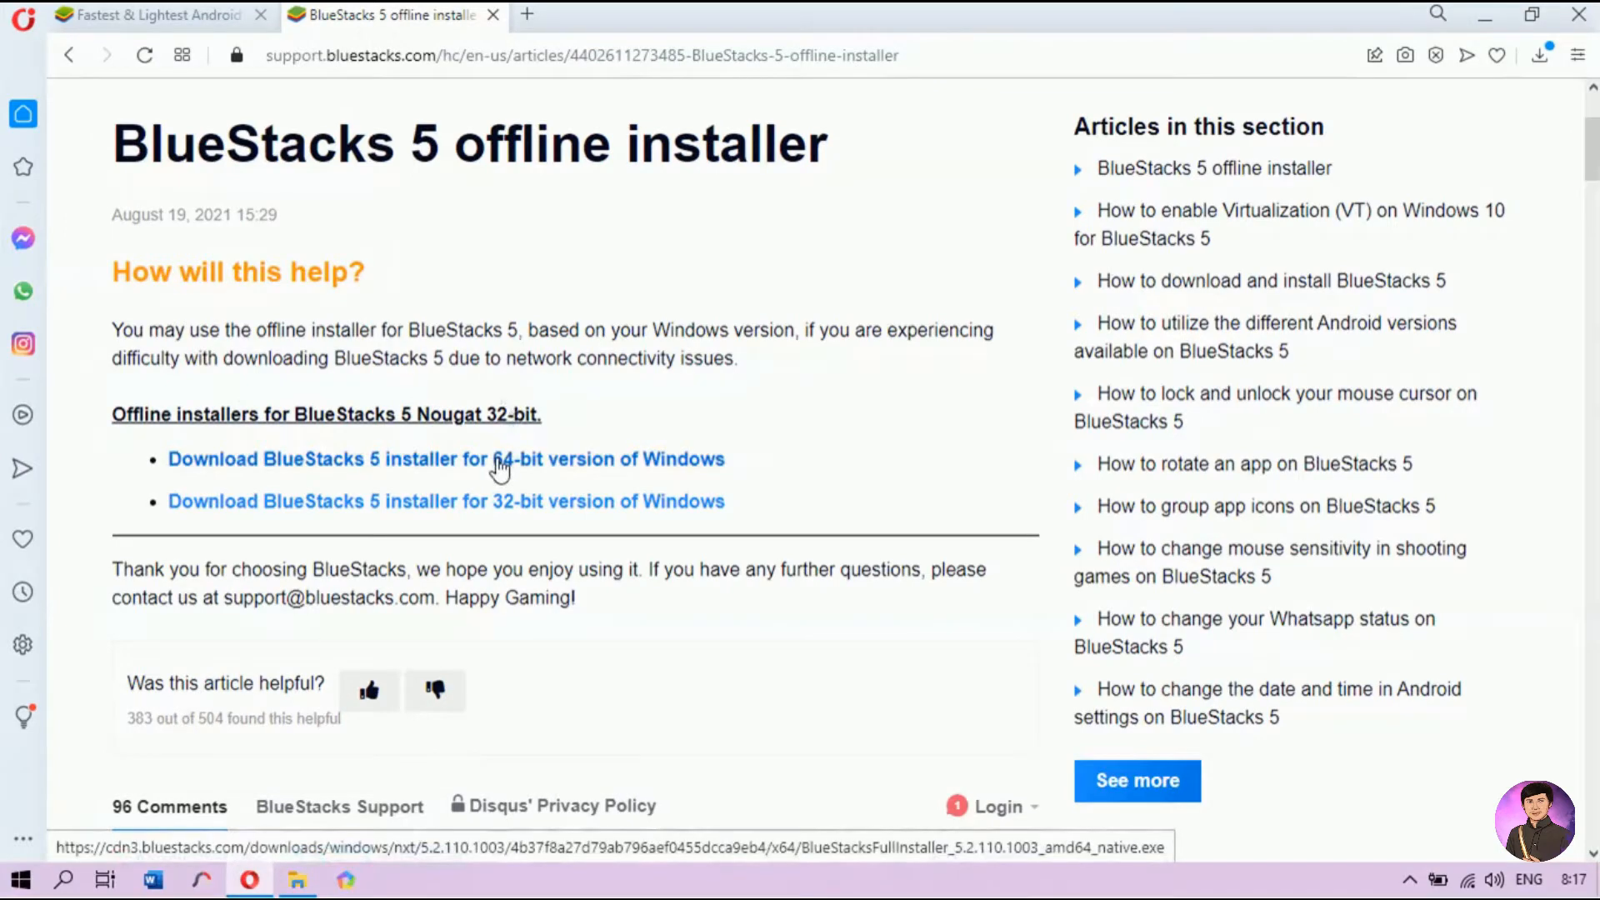
{"action": "left_click", "coordinate": [659, 454]}
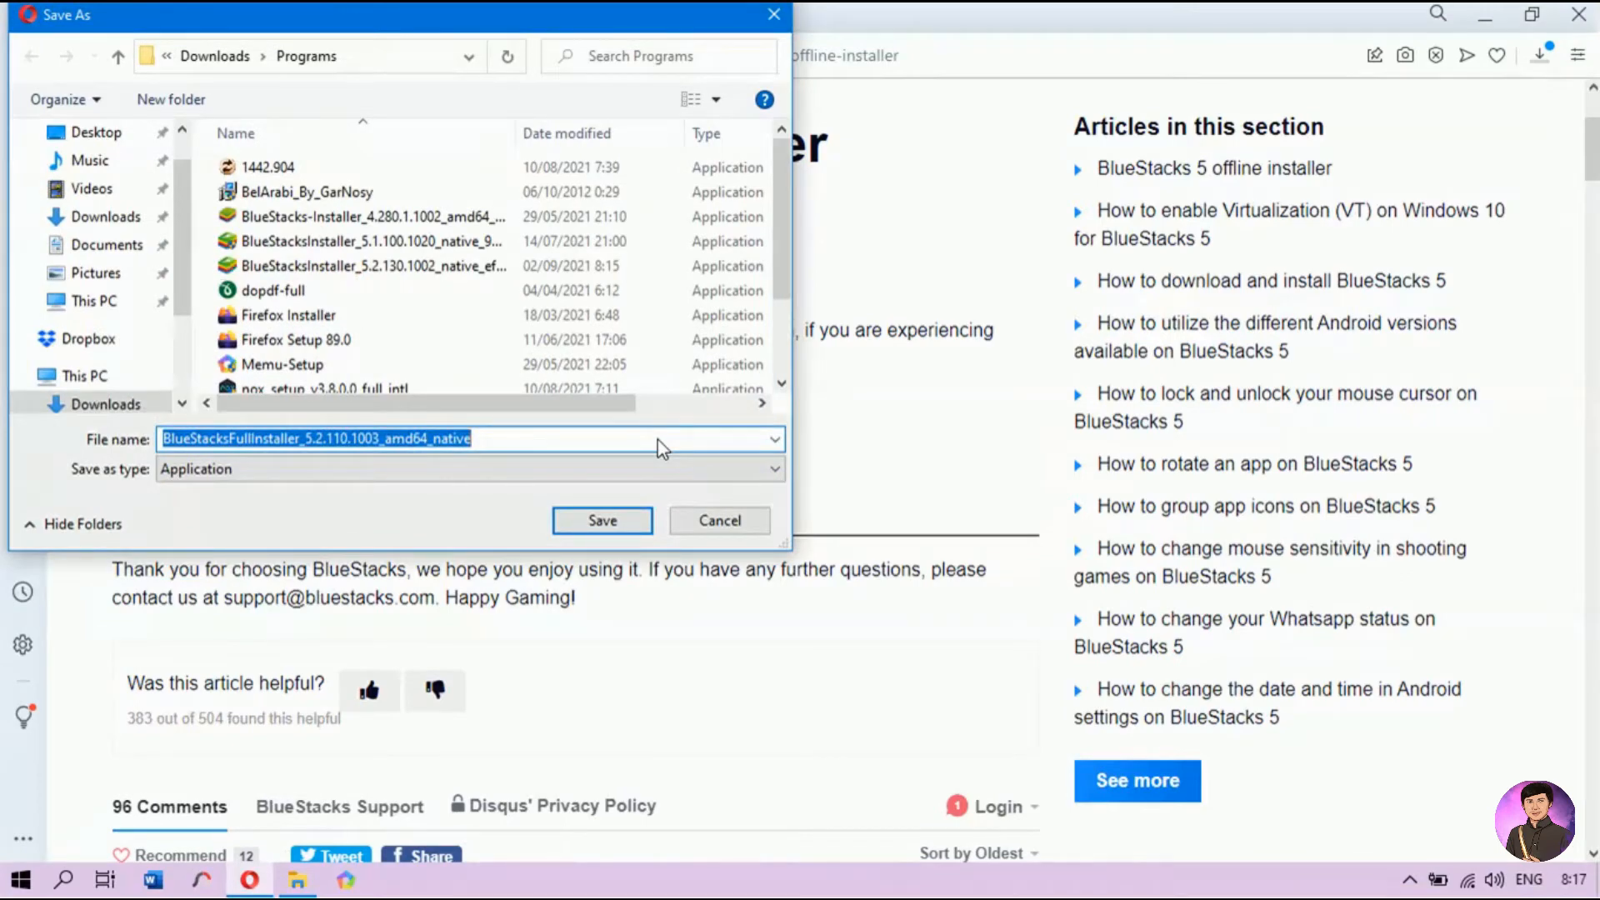
{"action": "left_click", "coordinate": [621, 525]}
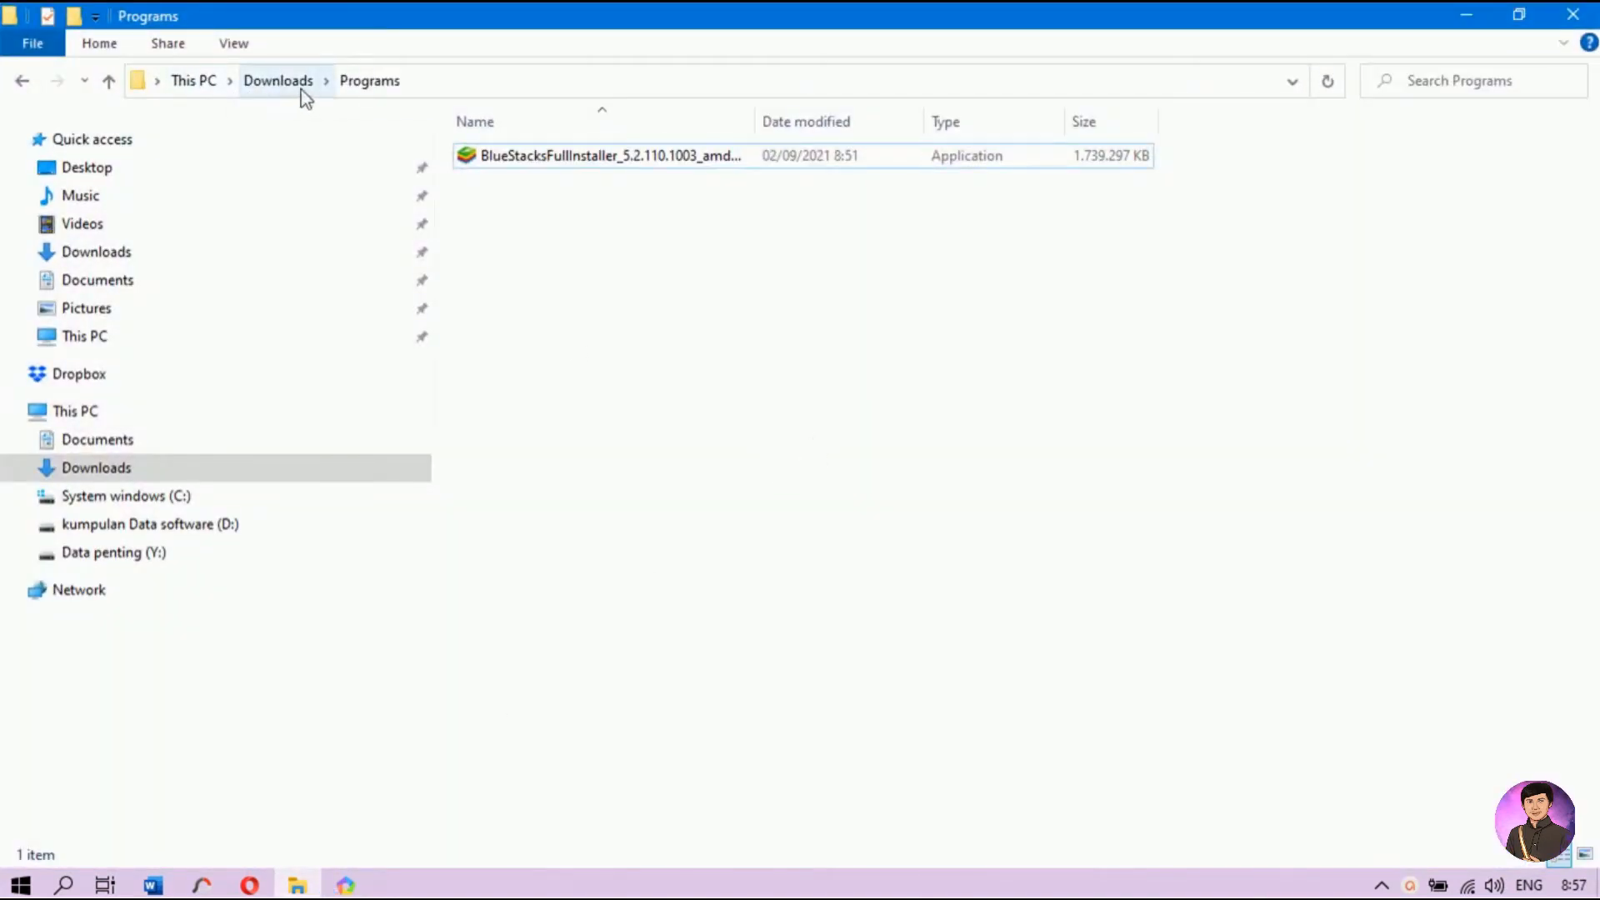
Step: Run the downloaded BlueStacksFullInstaller_5.2.110.1003 file and install BlueStacks without customizing the installation
{"action": "double_click", "coordinate": [594, 158]}
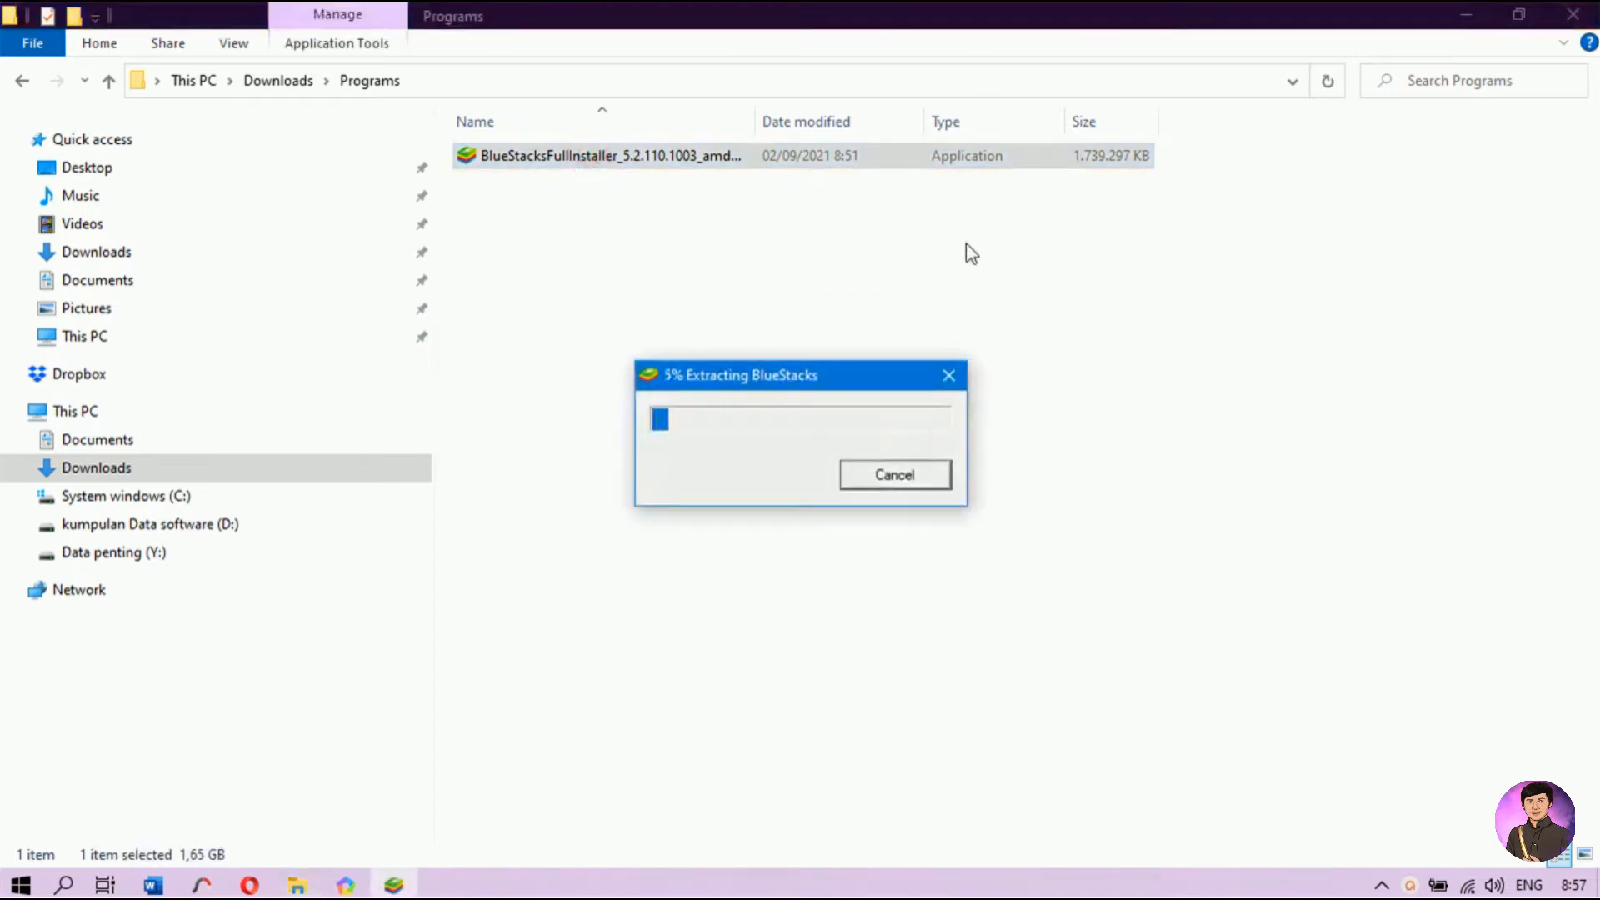
{"action": "left_click", "coordinate": [1452, 10]}
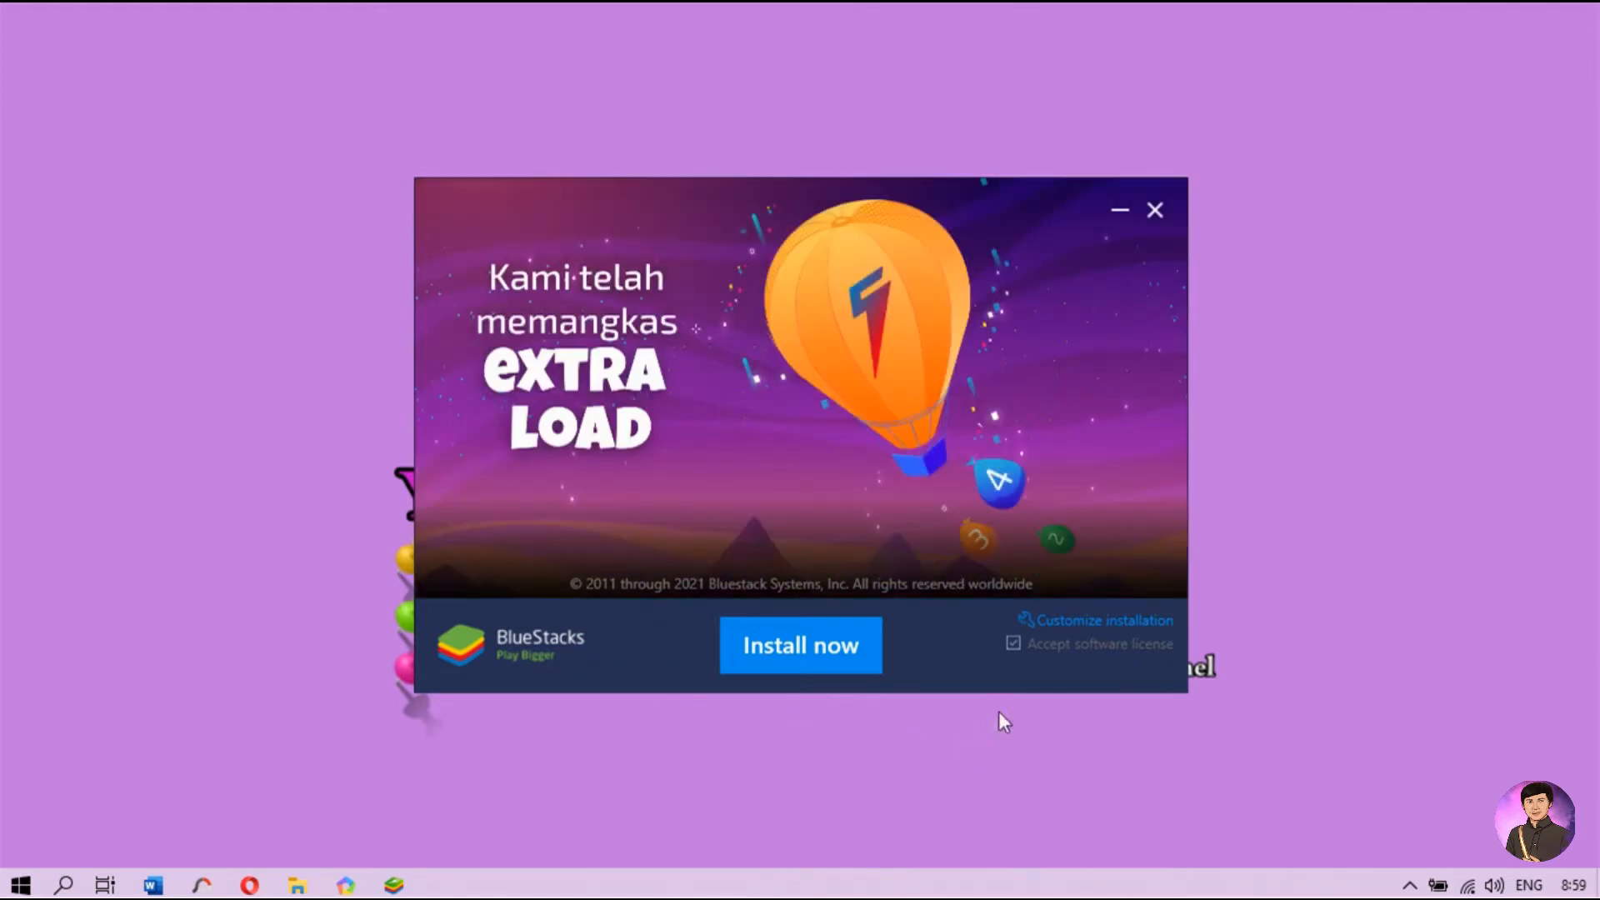
{"action": "left_click", "coordinate": [778, 657]}
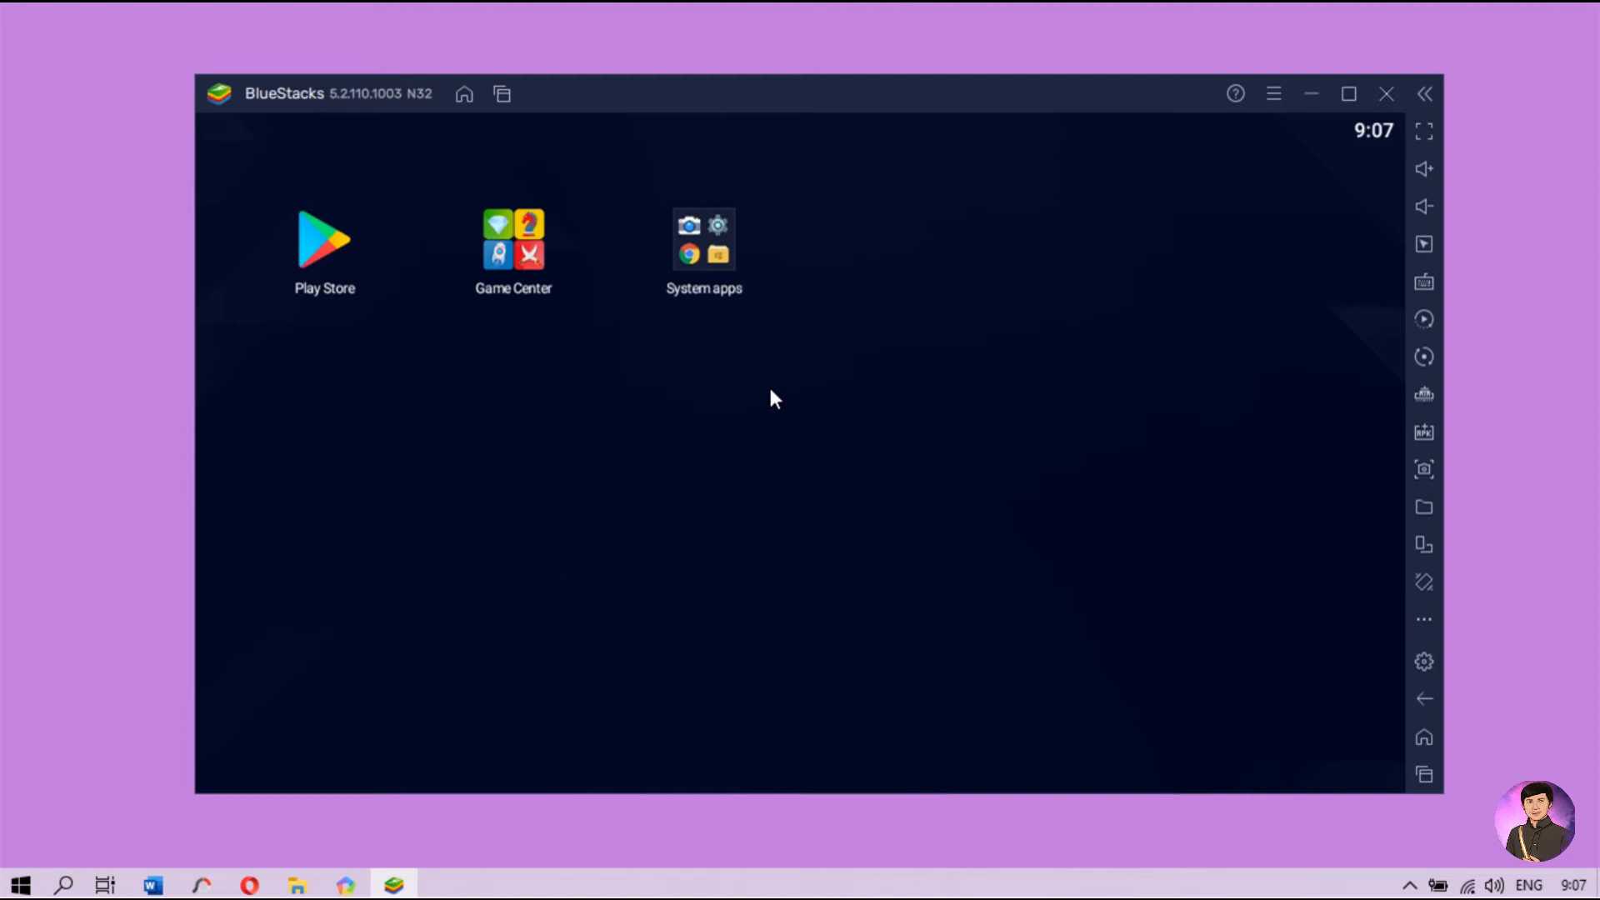
Step: View the contents of the System apps folder on the BlueStacks home screen and close it
{"action": "left_click", "coordinate": [719, 233]}
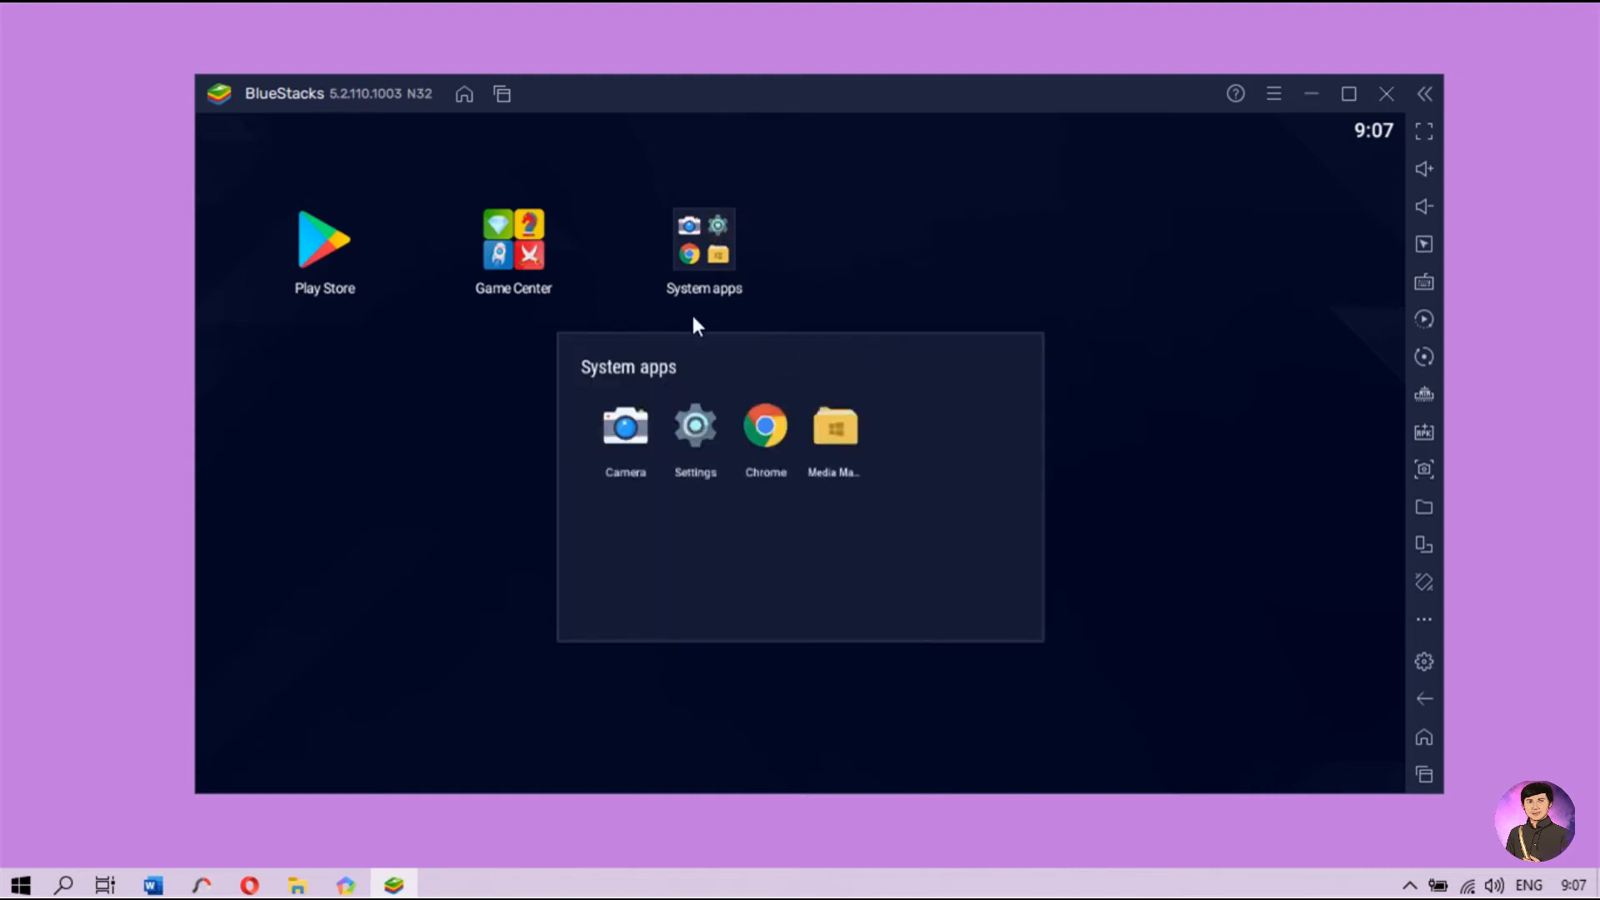
{"action": "left_click", "coordinate": [1101, 197]}
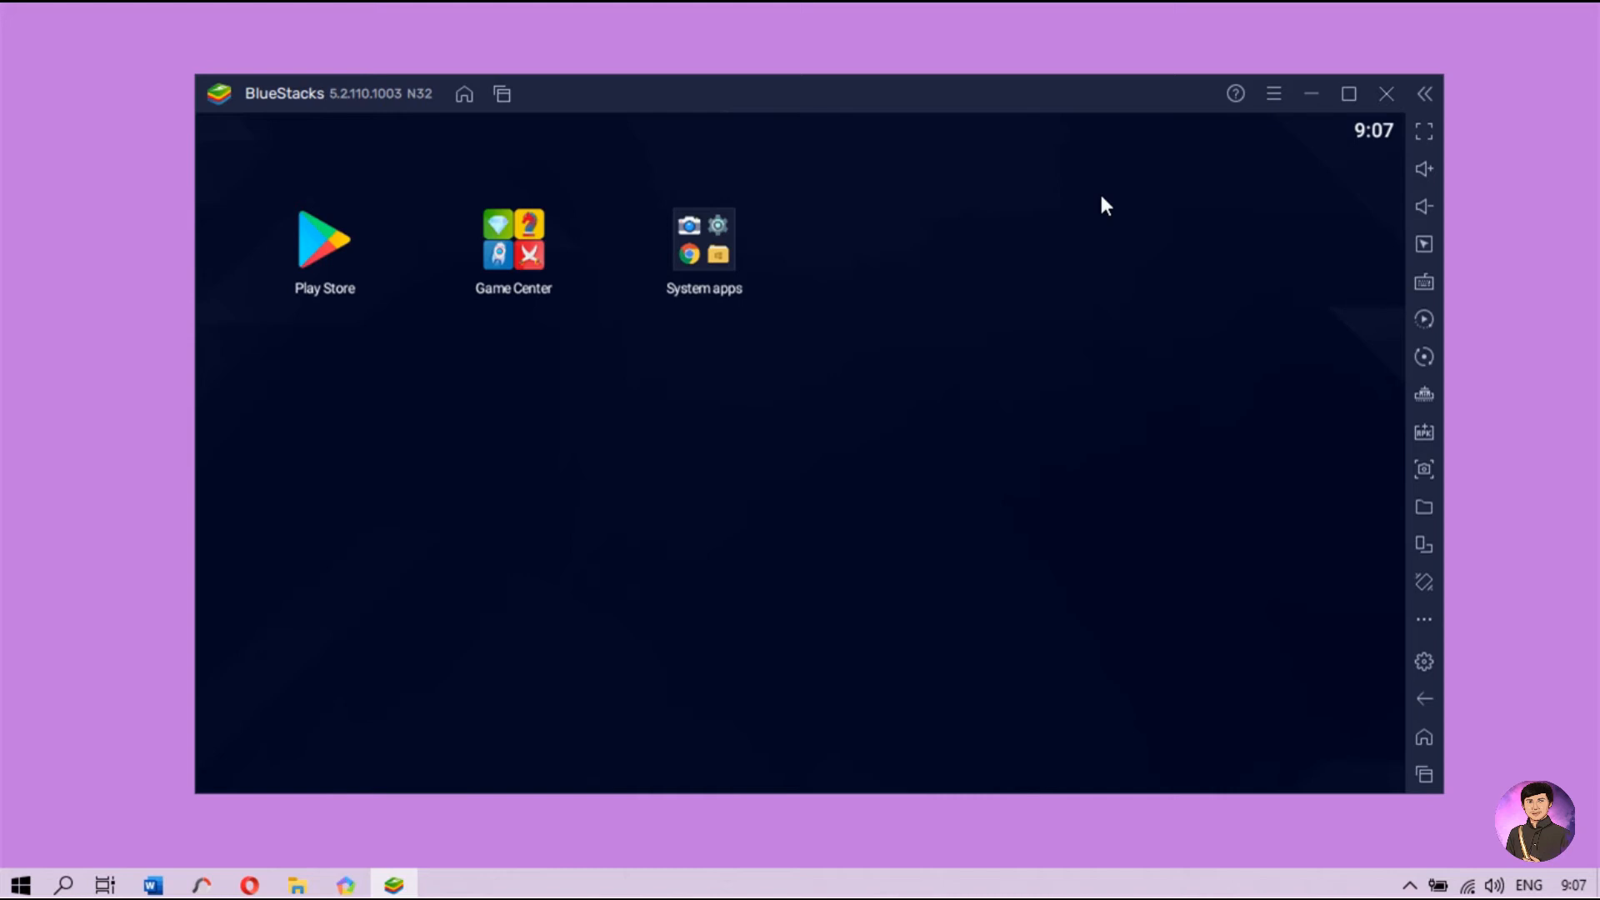
Step: Open the BlueStacks settings and review the available CPU allocation options in the performance settings
{"action": "left_click", "coordinate": [1267, 98]}
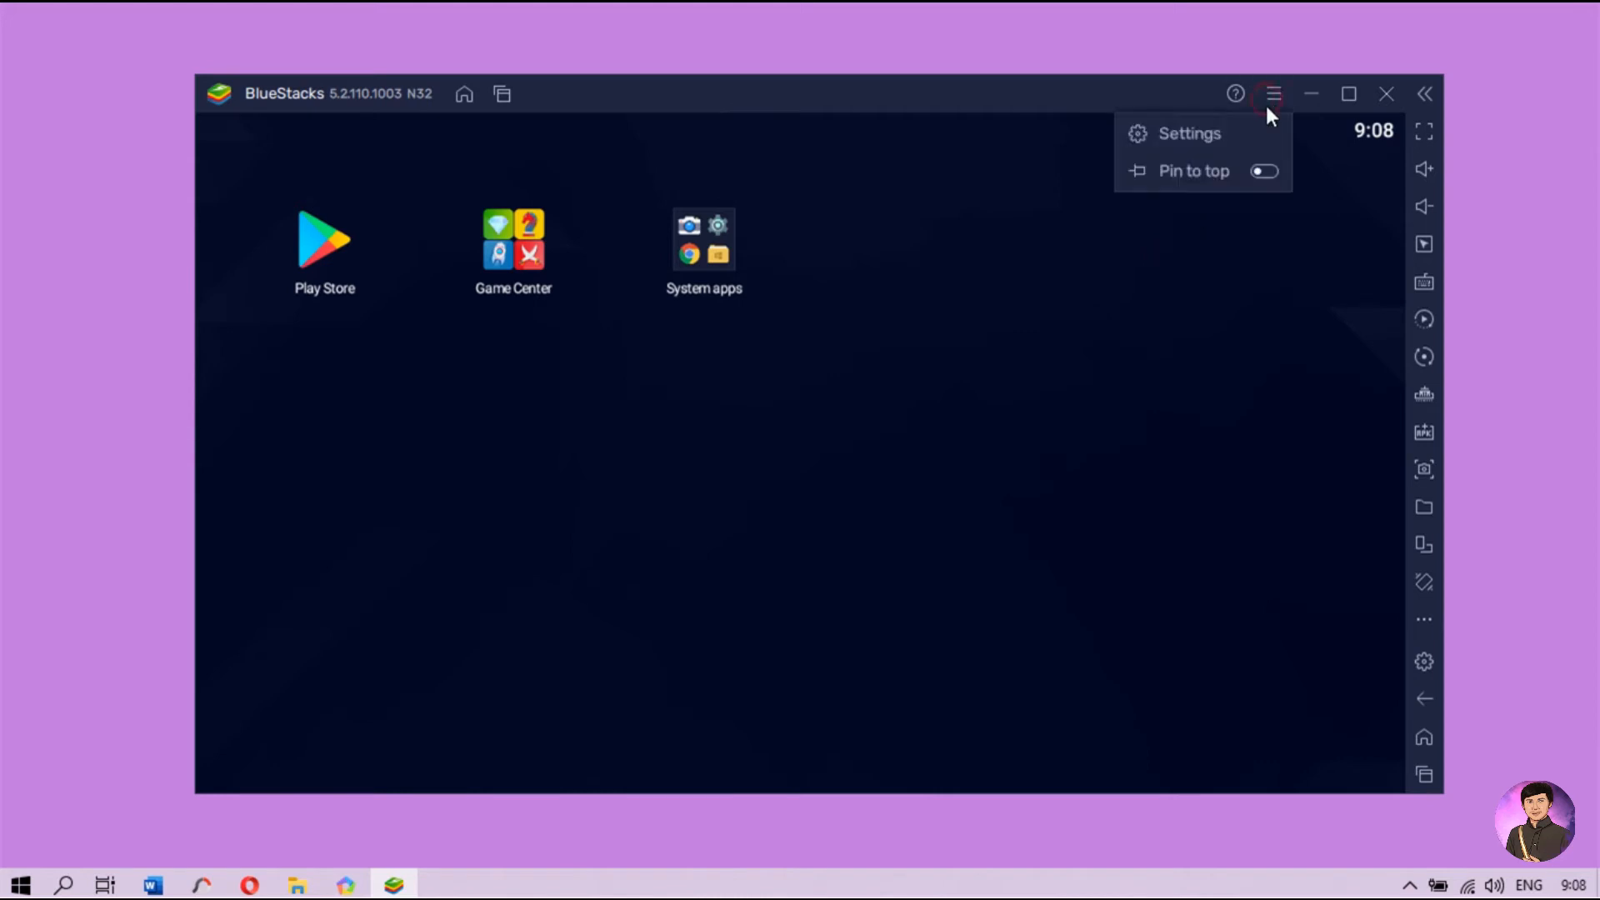
{"action": "left_click", "coordinate": [1203, 132]}
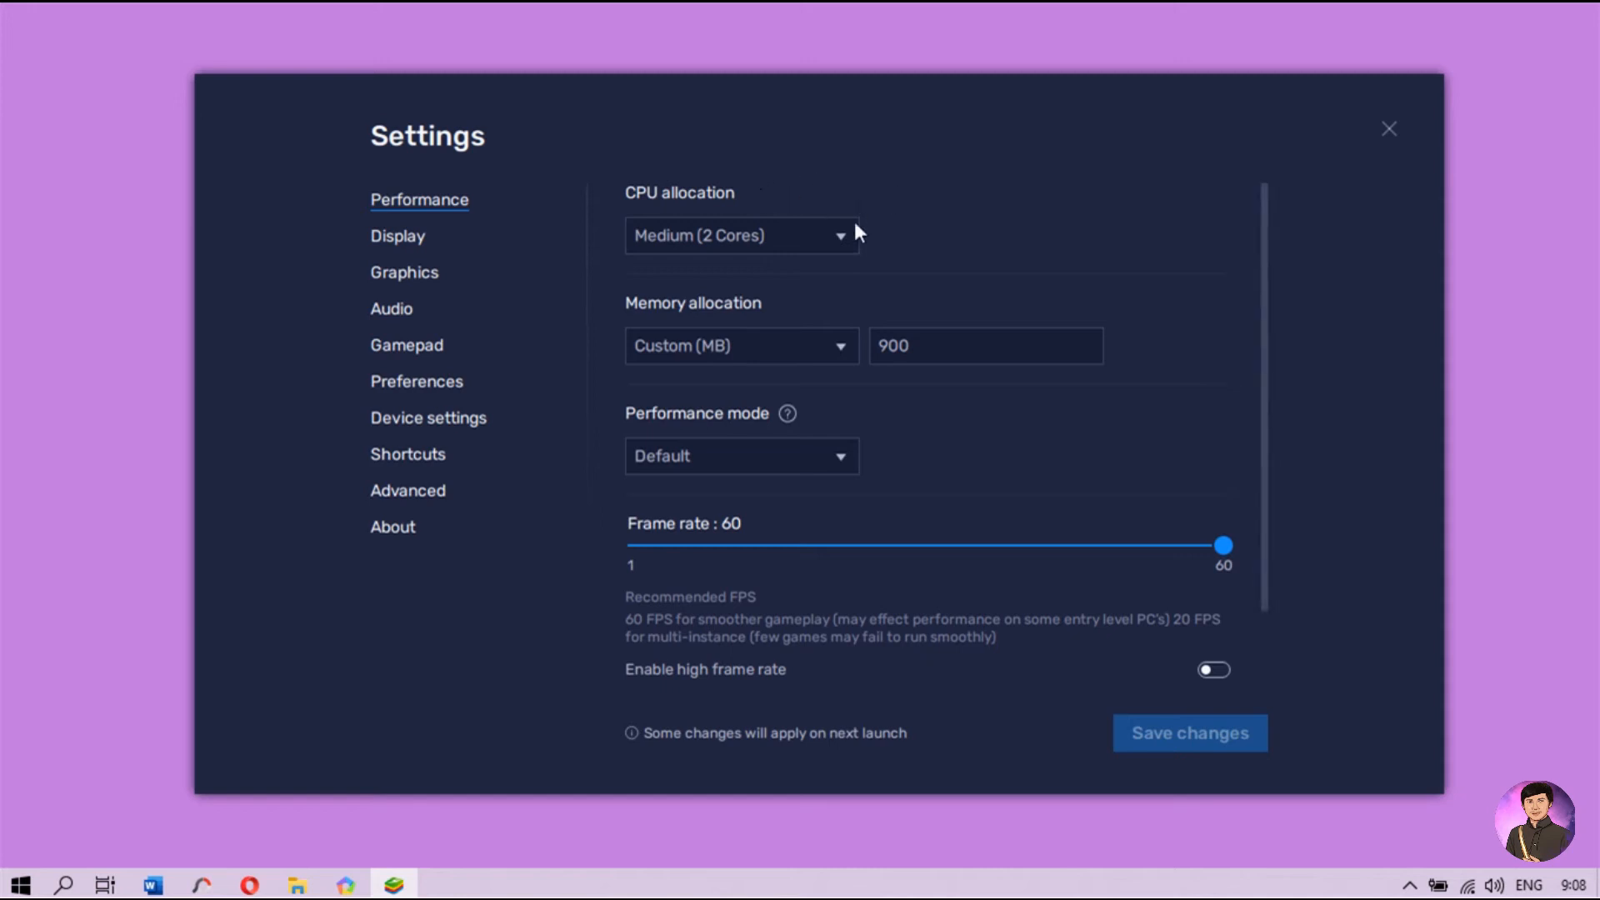
{"action": "left_click", "coordinate": [840, 242]}
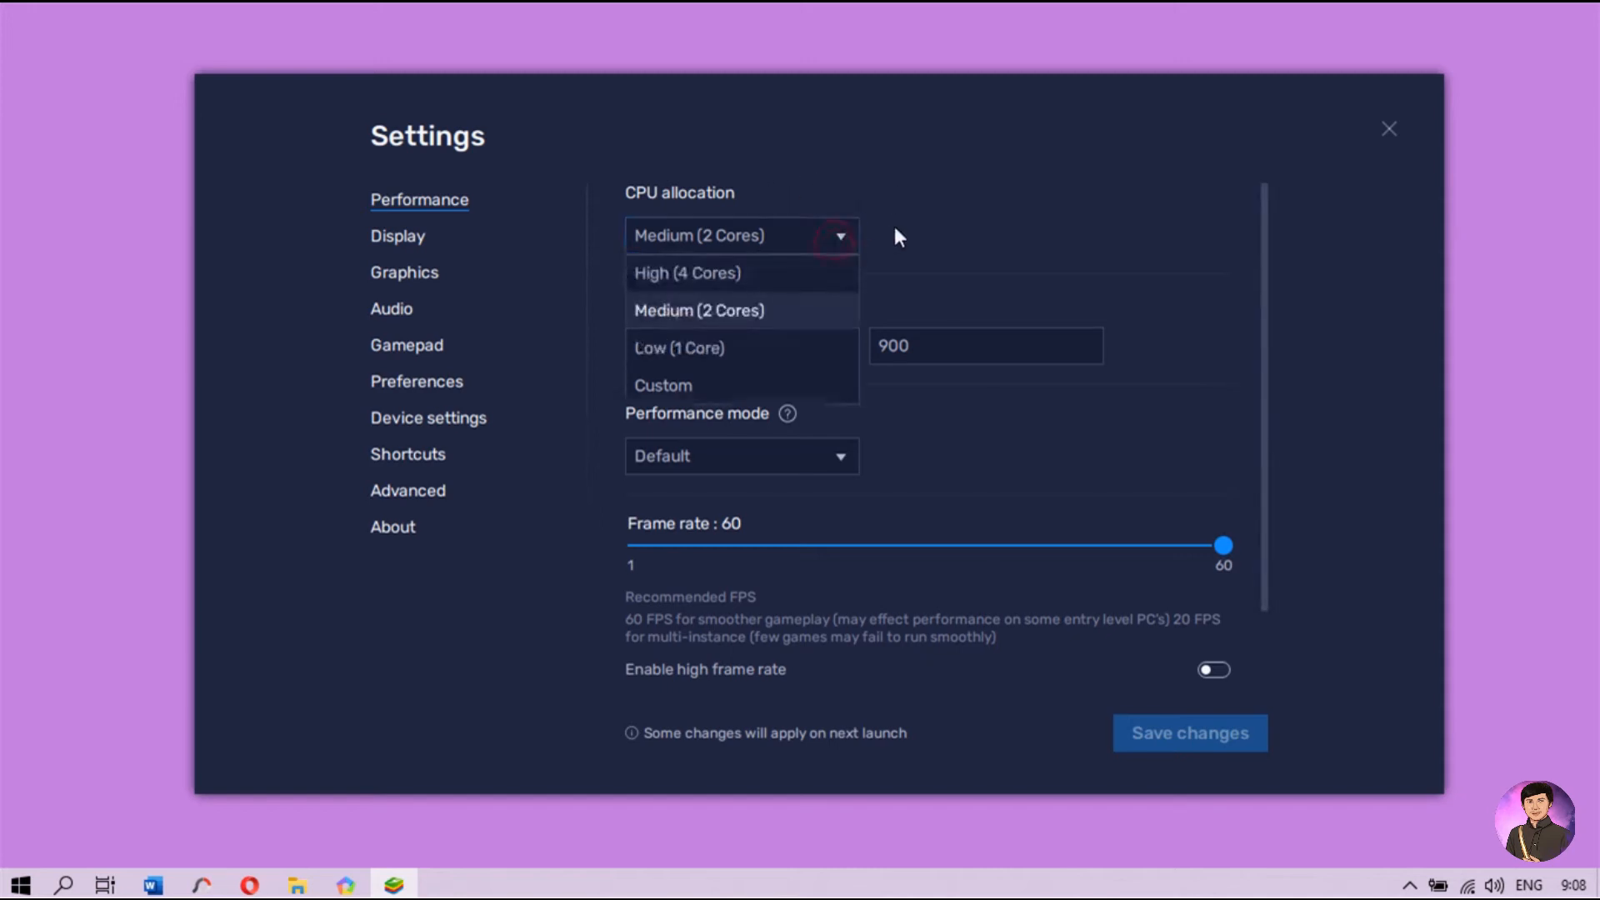
{"action": "left_click", "coordinate": [909, 221]}
{"action": "left_click", "coordinate": [846, 235]}
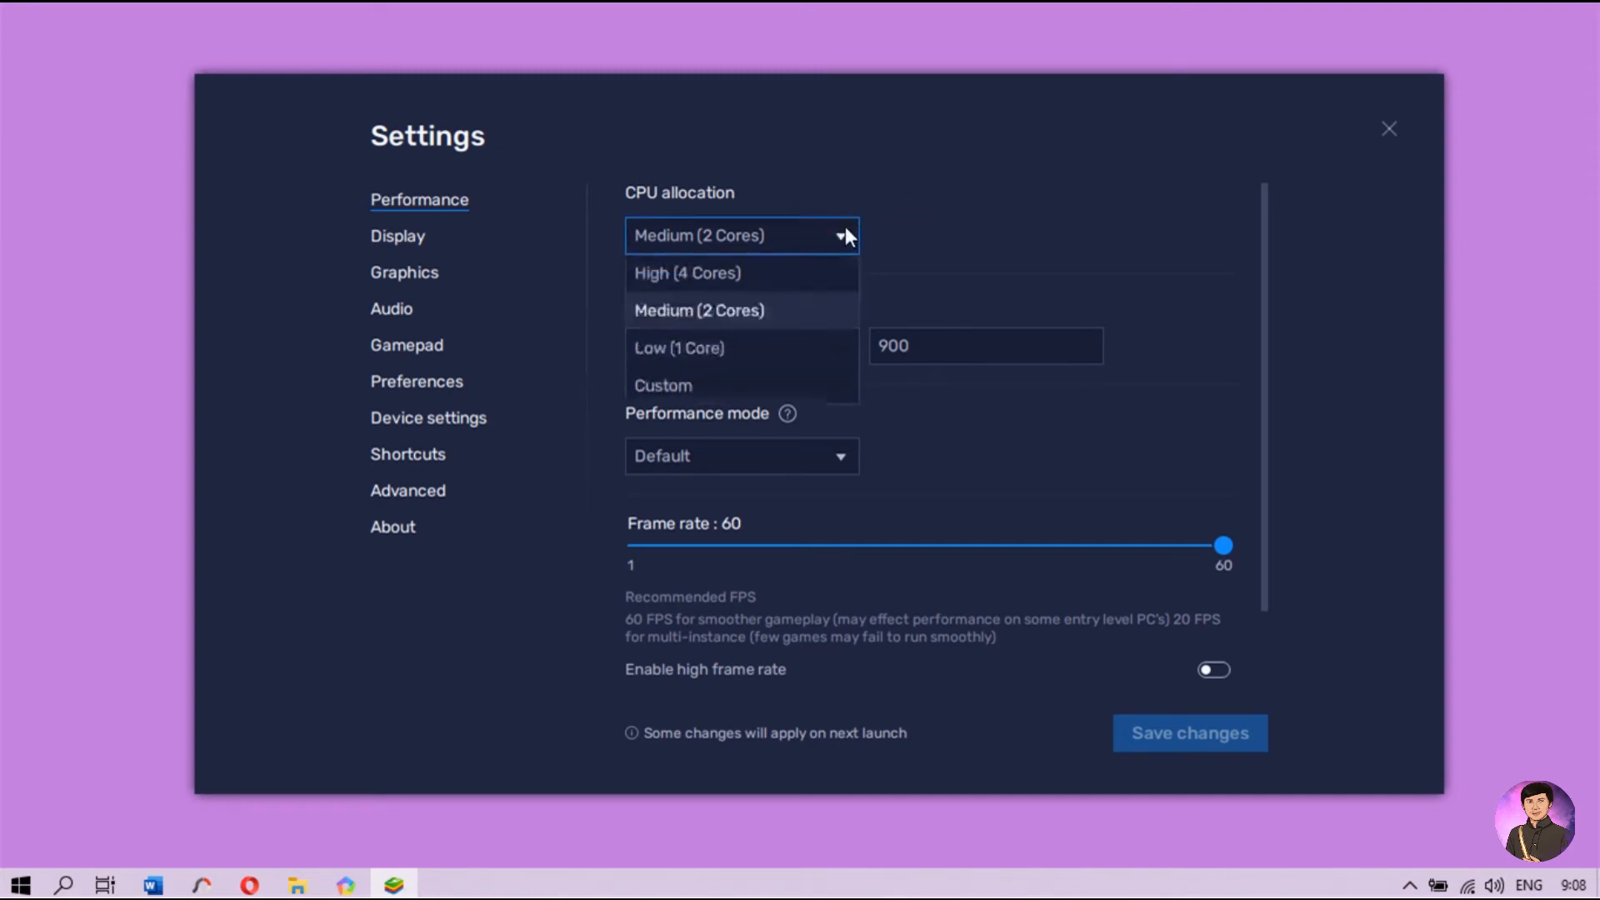
{"action": "left_click", "coordinate": [917, 225]}
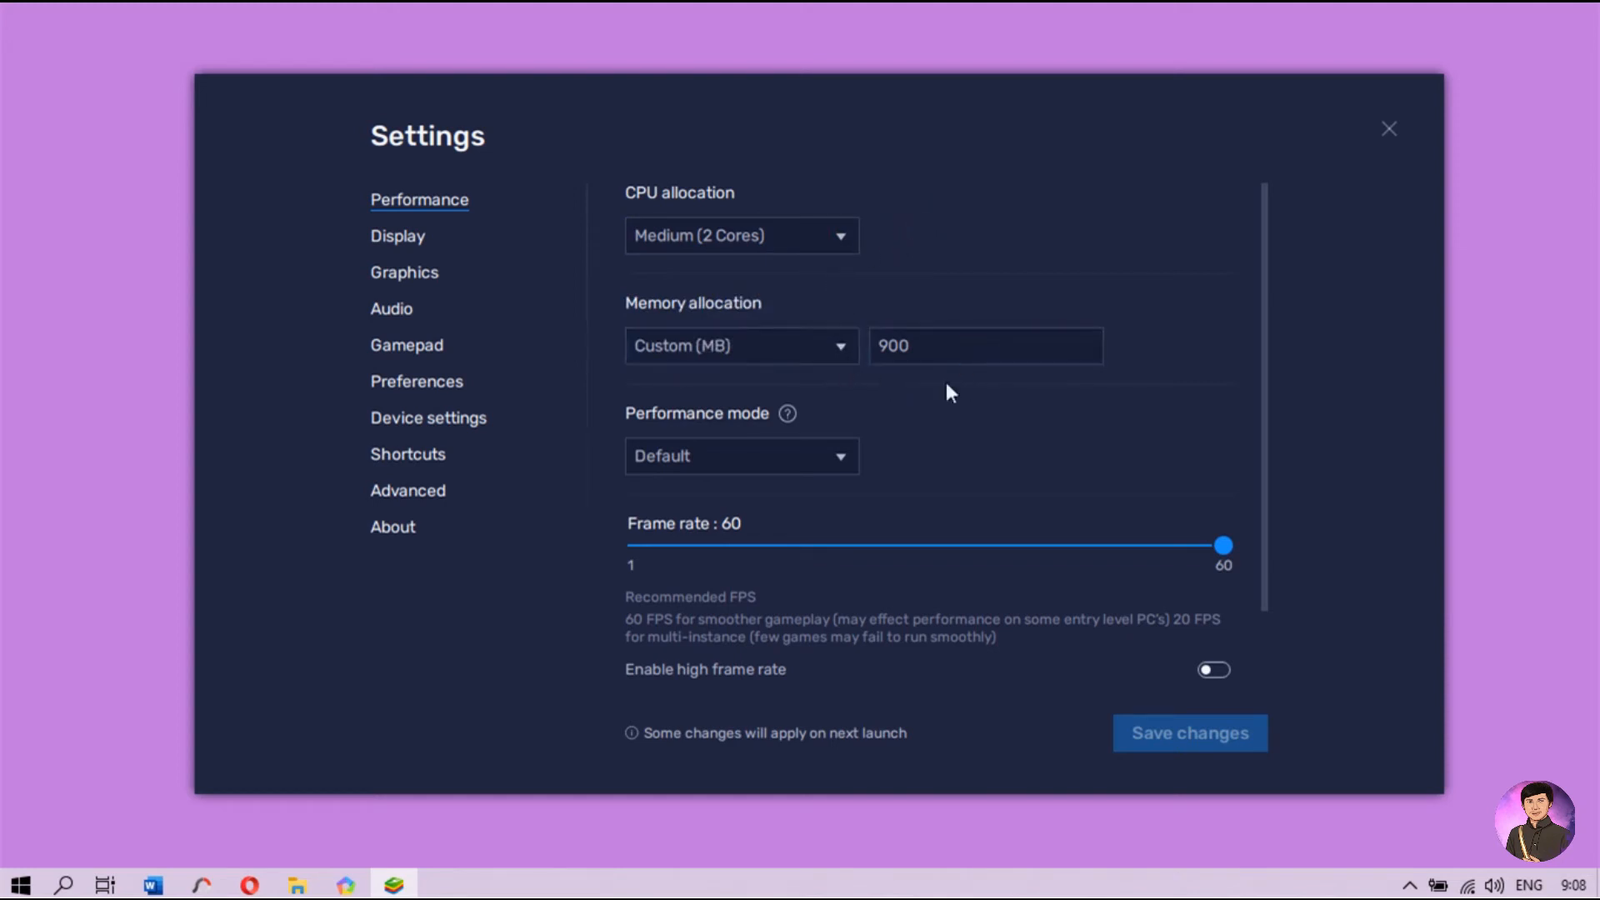
Step: Try a memory allocation of Medium (2 GB) and review the available performance modes
{"action": "left_click", "coordinate": [842, 353]}
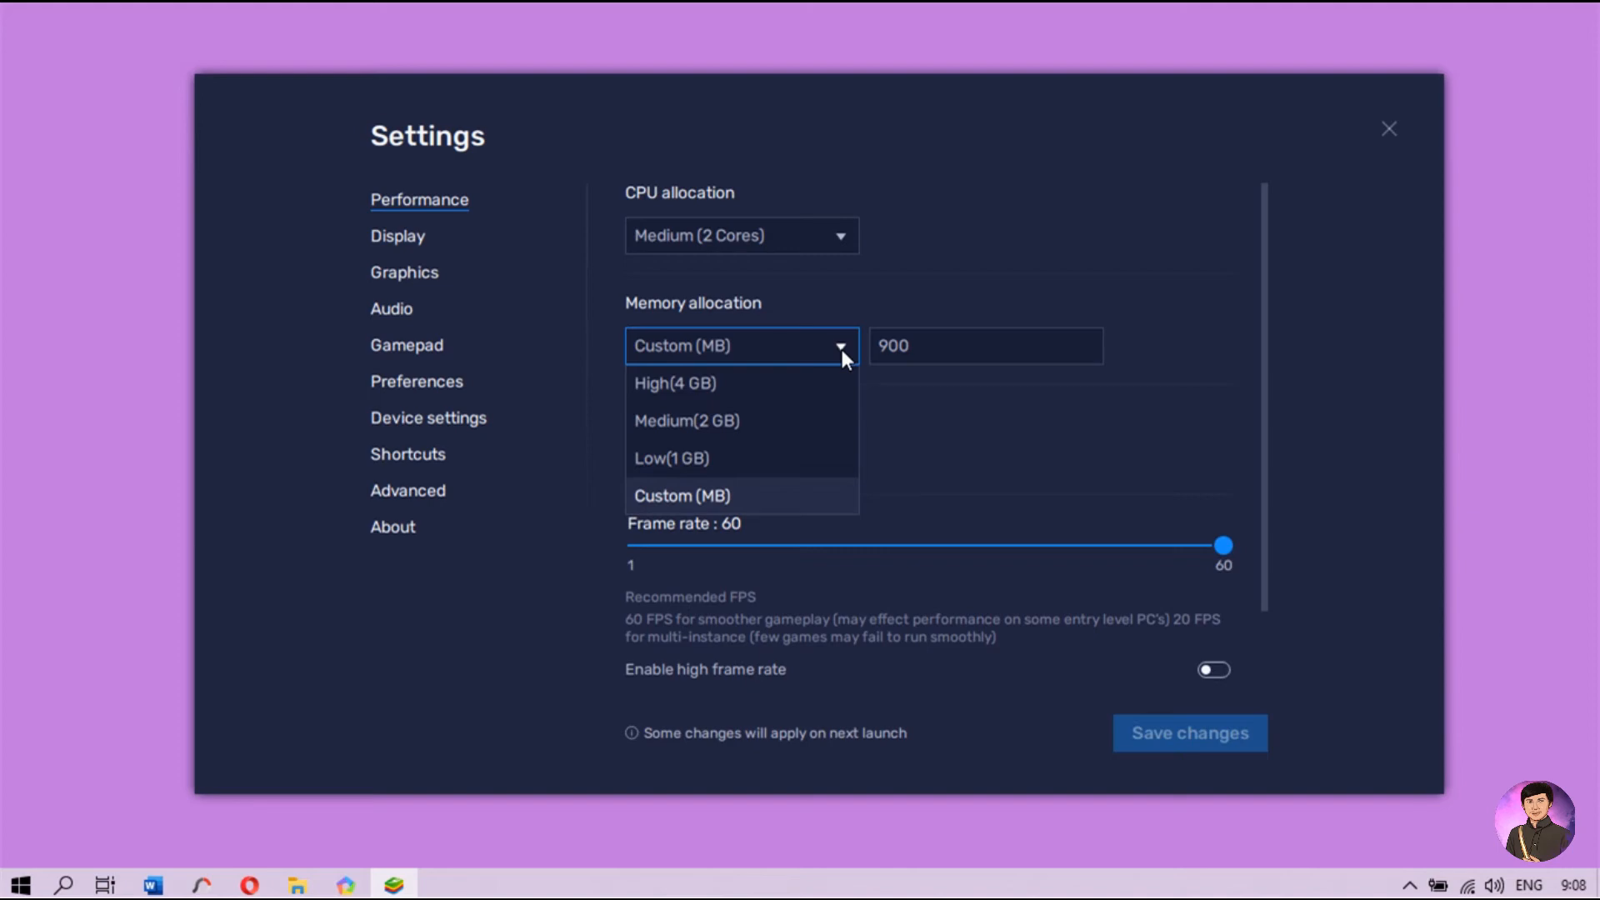
{"action": "left_click", "coordinate": [793, 415]}
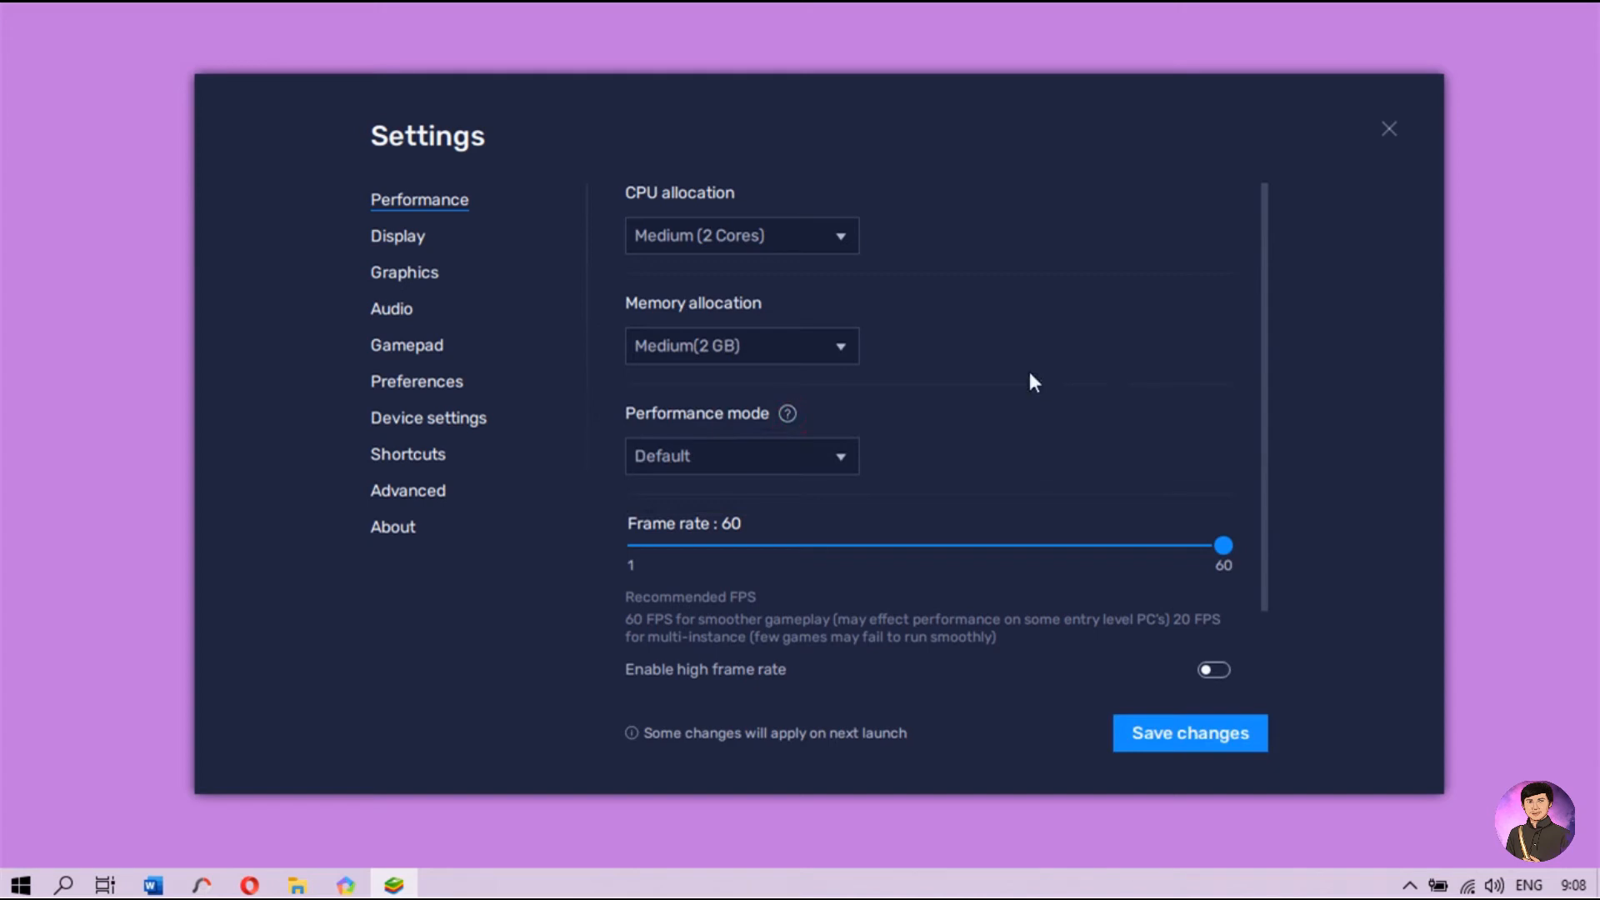
{"action": "left_click", "coordinate": [850, 455]}
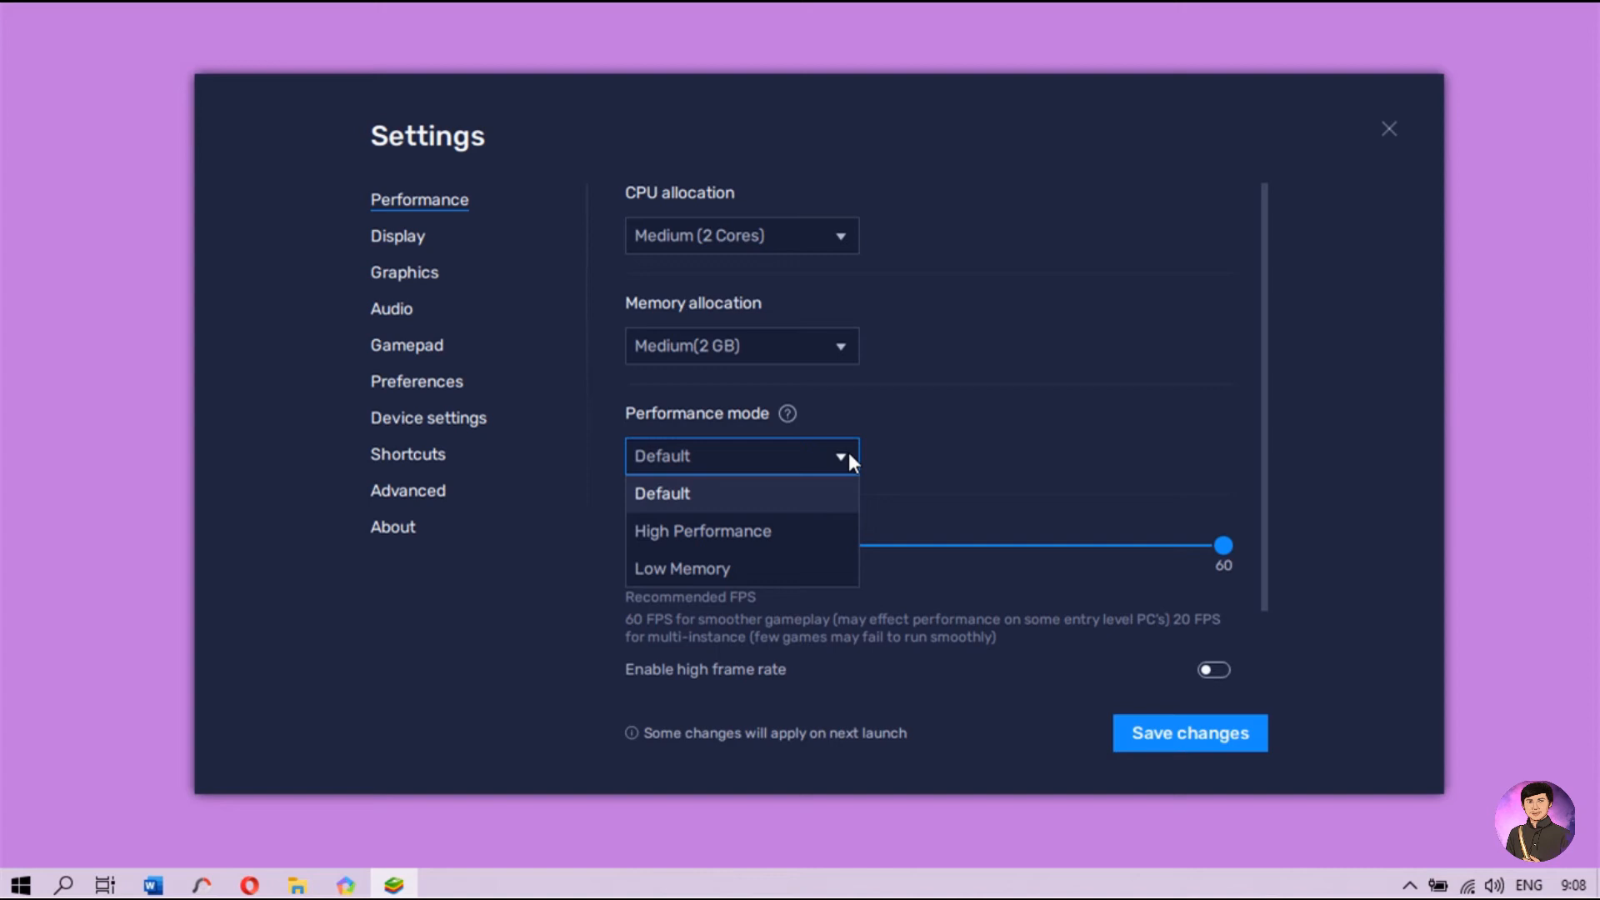
{"action": "left_click", "coordinate": [966, 435]}
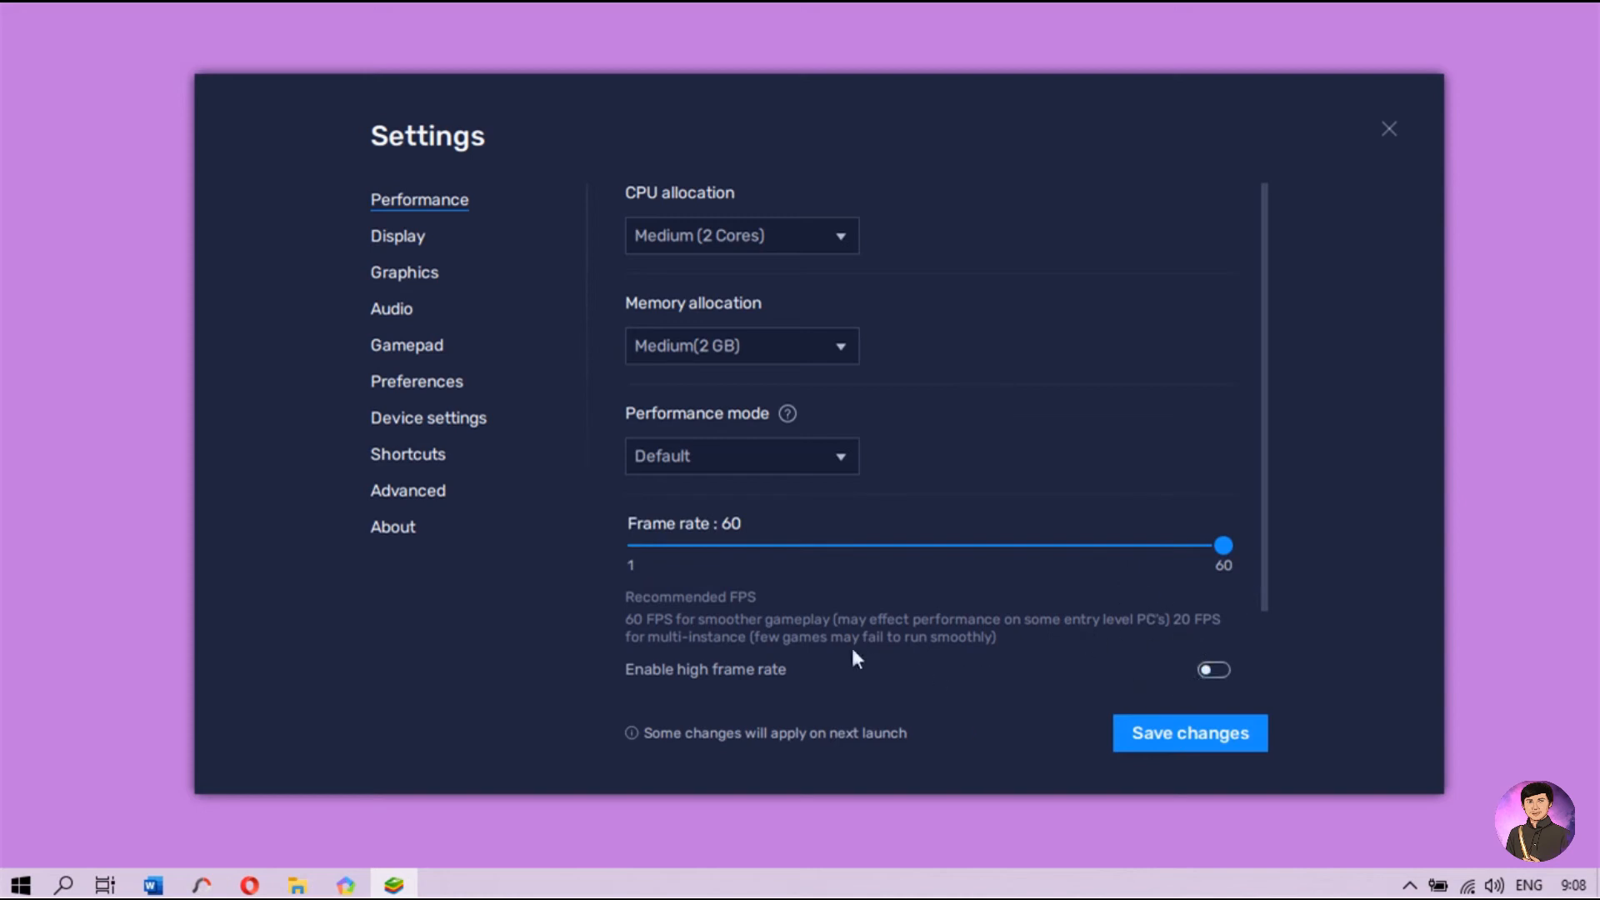
Step: Discard the pending performance changes, then set the mouse cursor style to BlueStacks in the display settings and save
{"action": "left_click", "coordinate": [417, 239]}
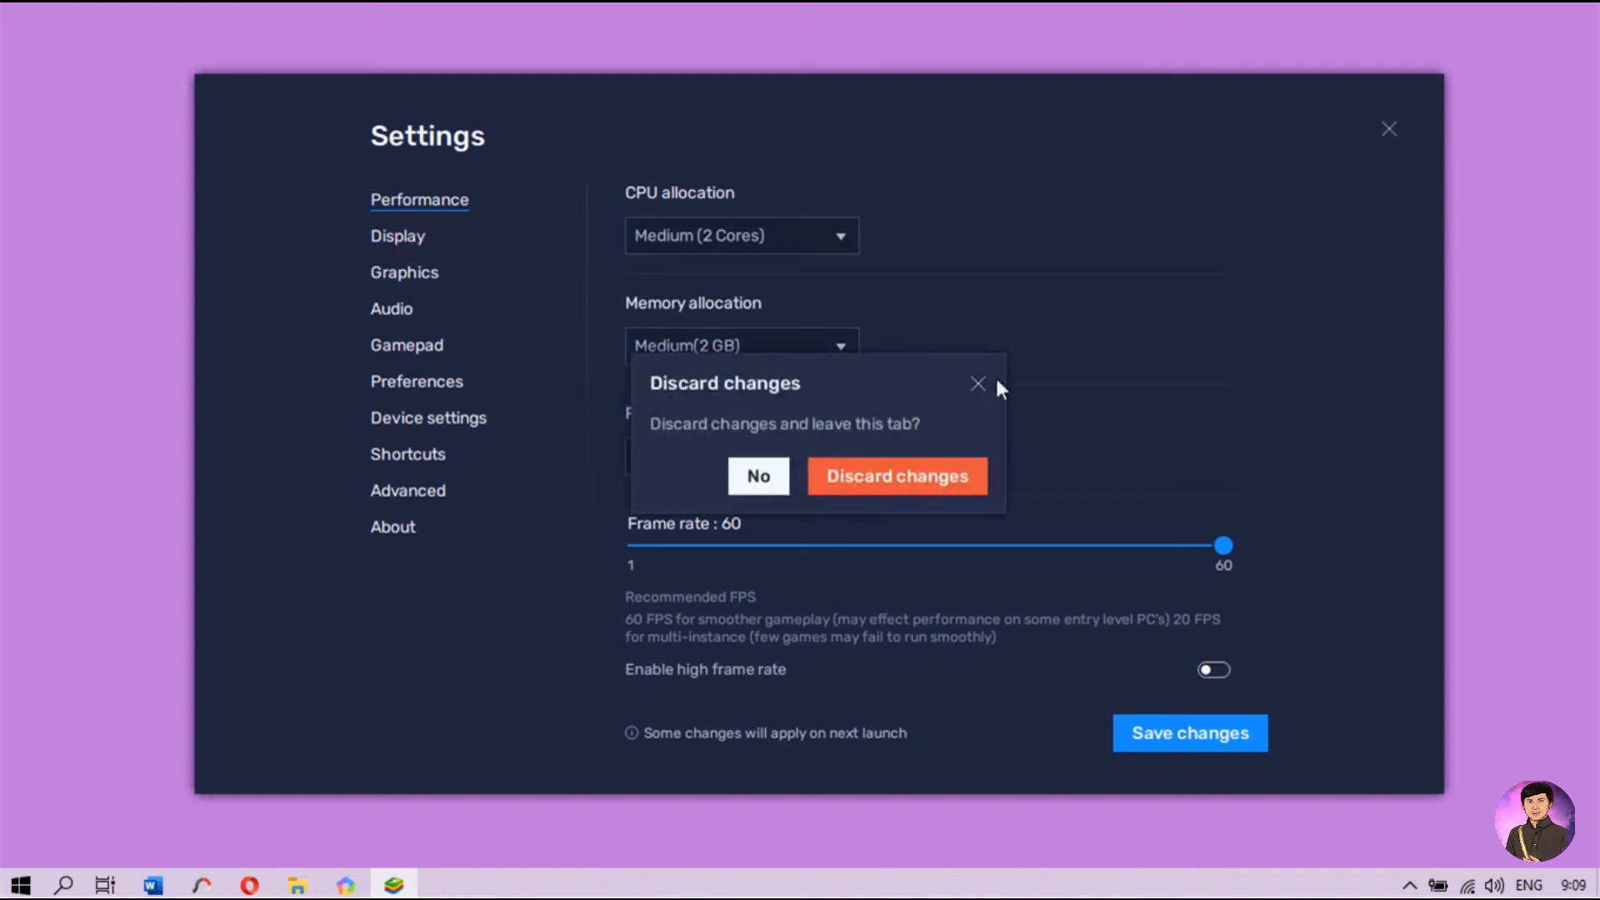
{"action": "left_click", "coordinate": [917, 470]}
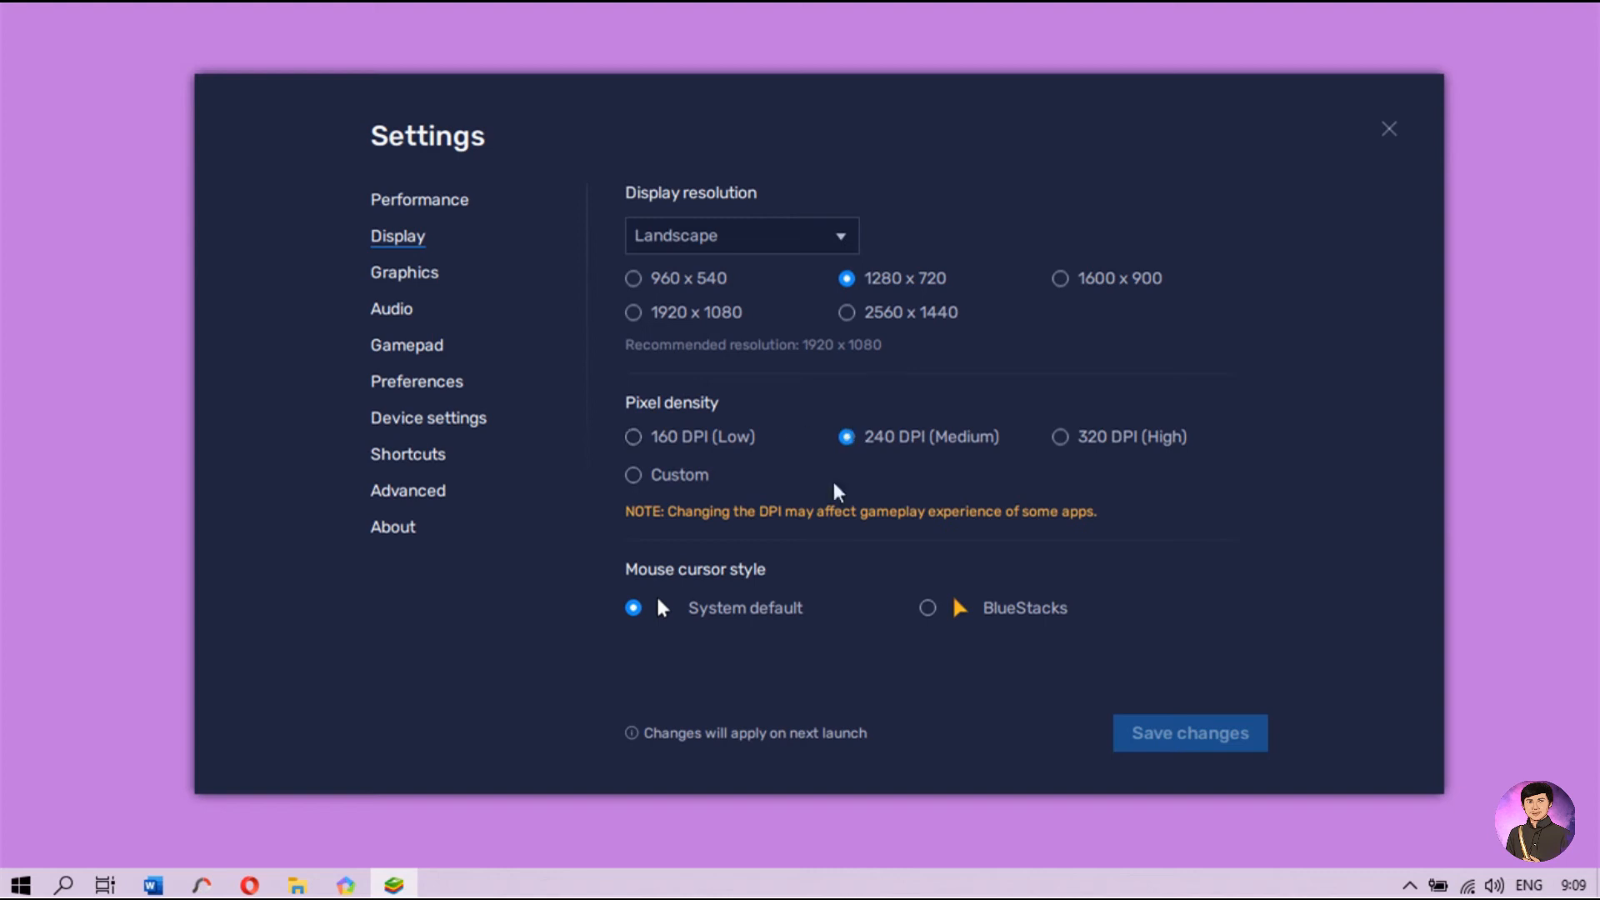
{"action": "left_click", "coordinate": [923, 609]}
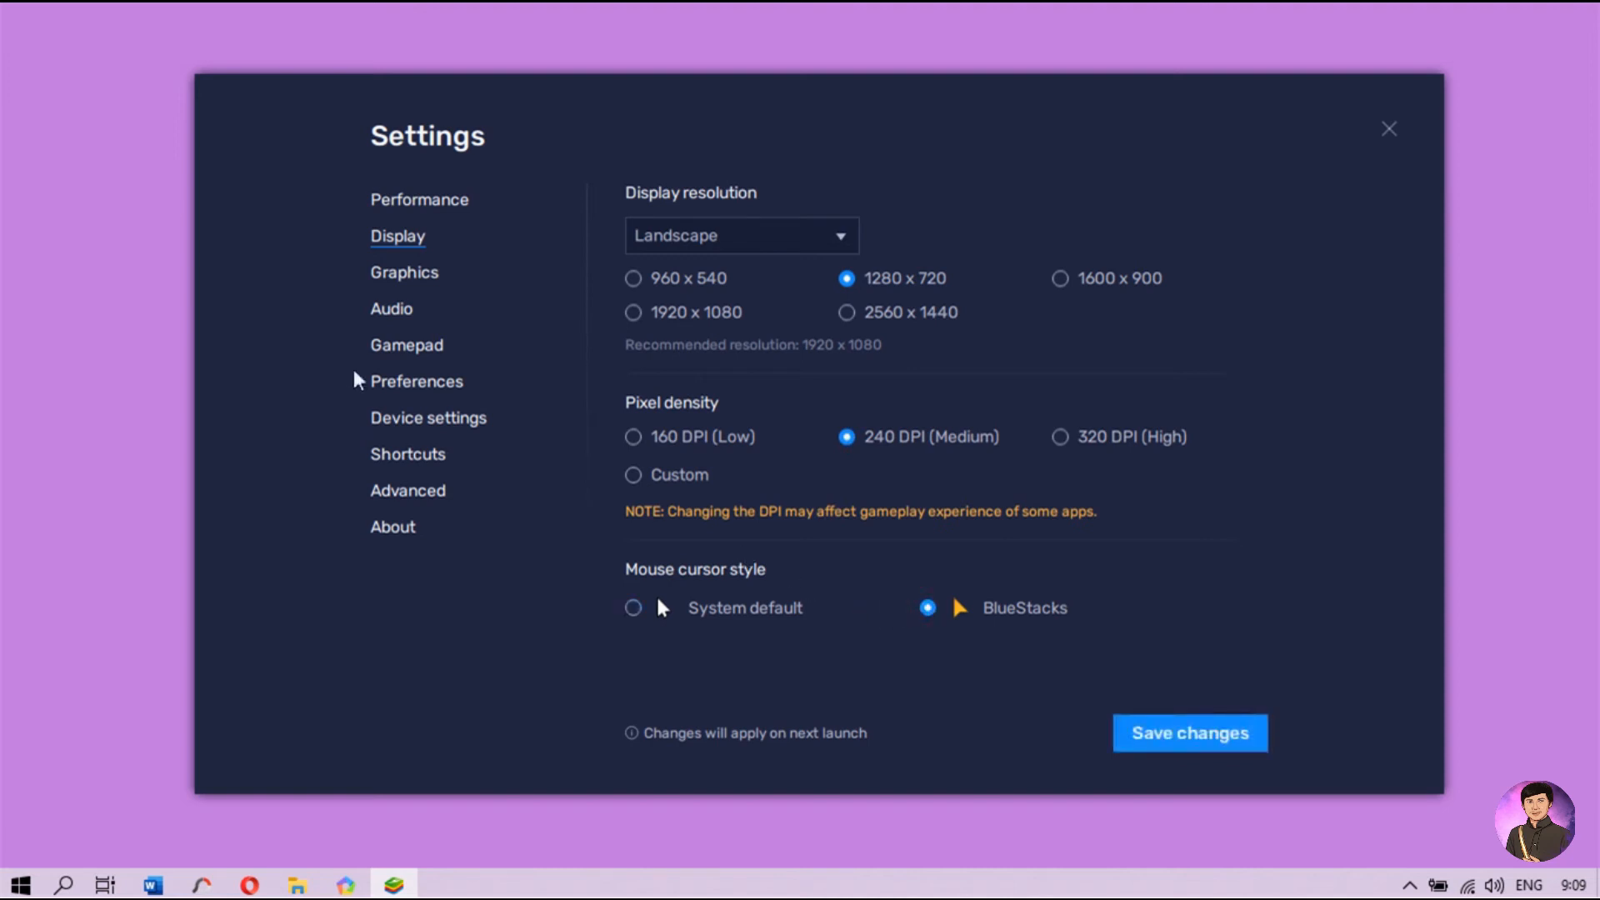
{"action": "left_click", "coordinate": [1146, 734]}
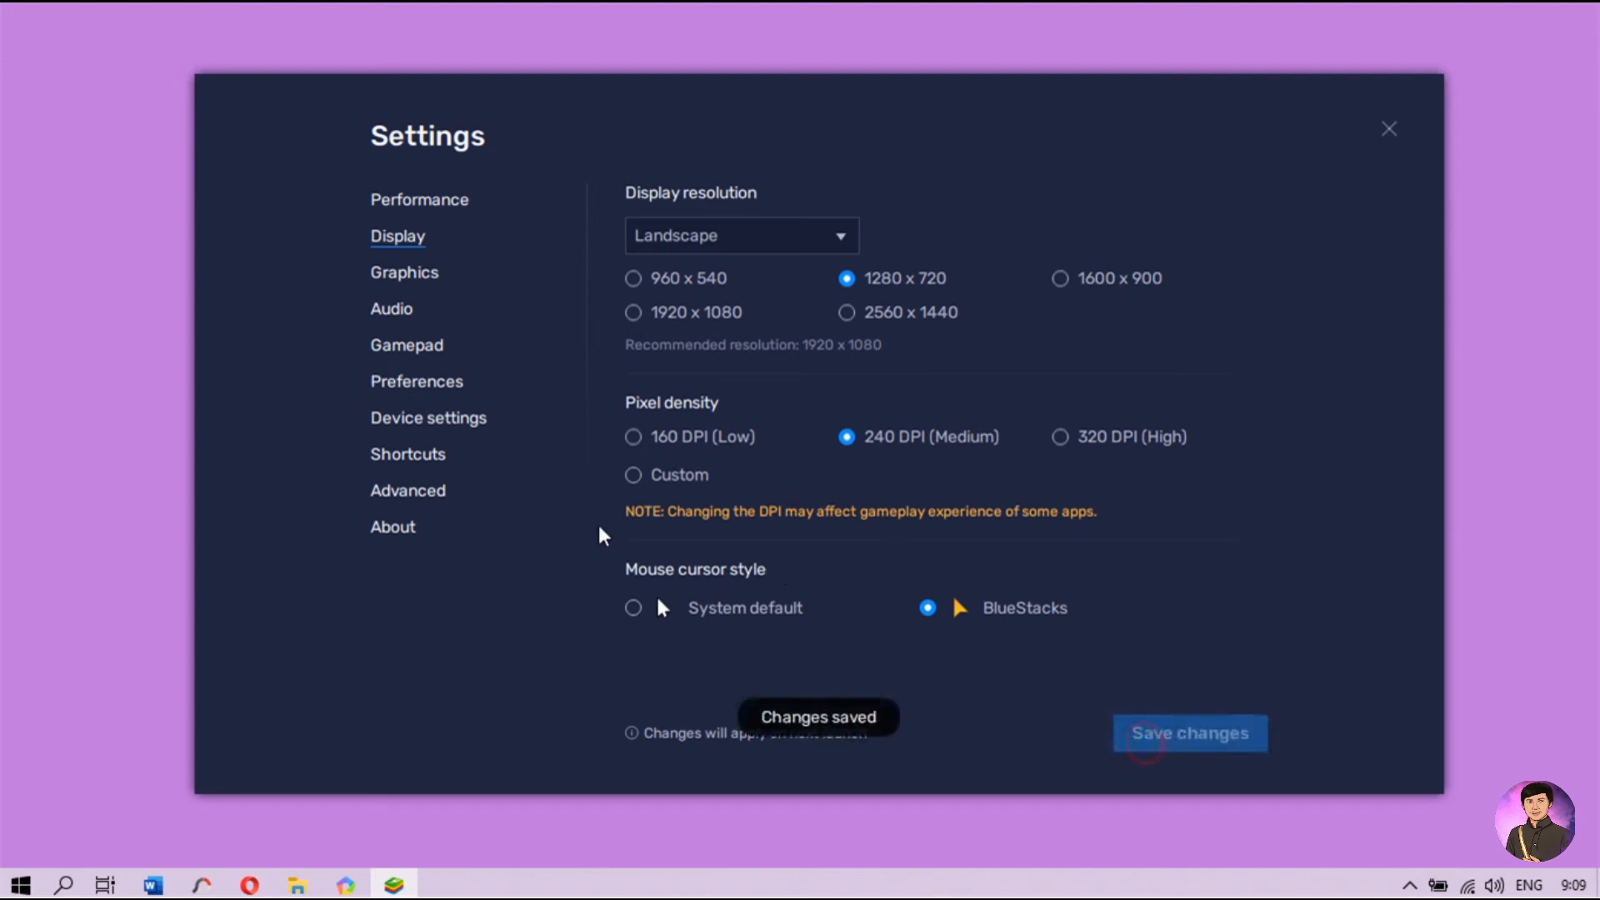
Step: Try to save DirectX as the graphics renderer, dismissing the restart request without restarting BlueStacks
{"action": "left_click", "coordinate": [407, 282]}
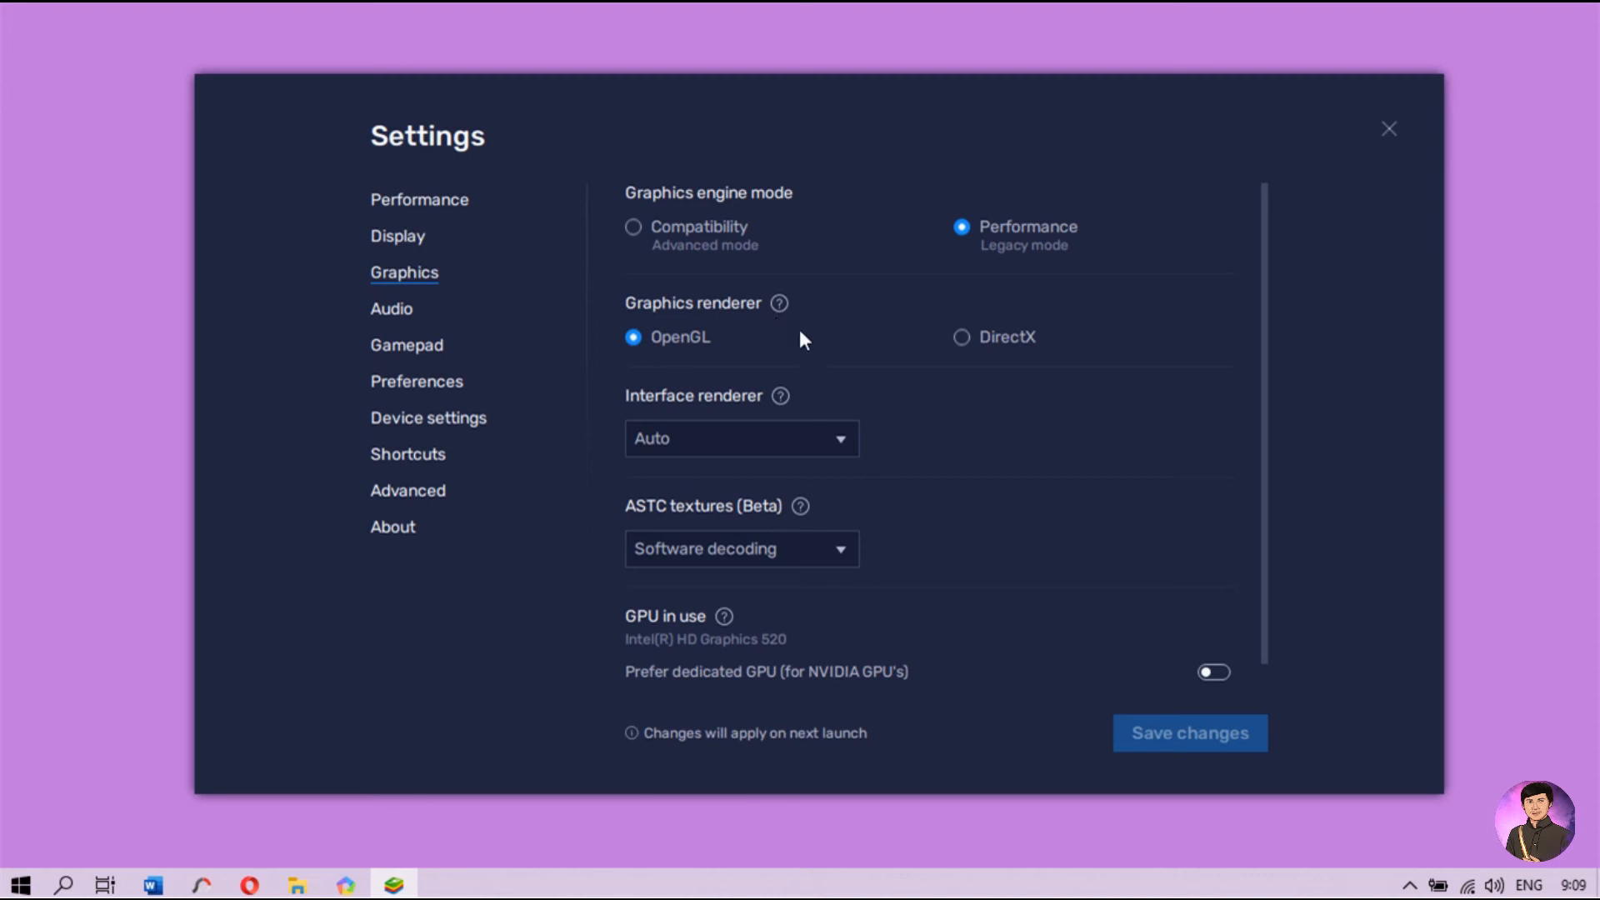
{"action": "left_click", "coordinate": [957, 354]}
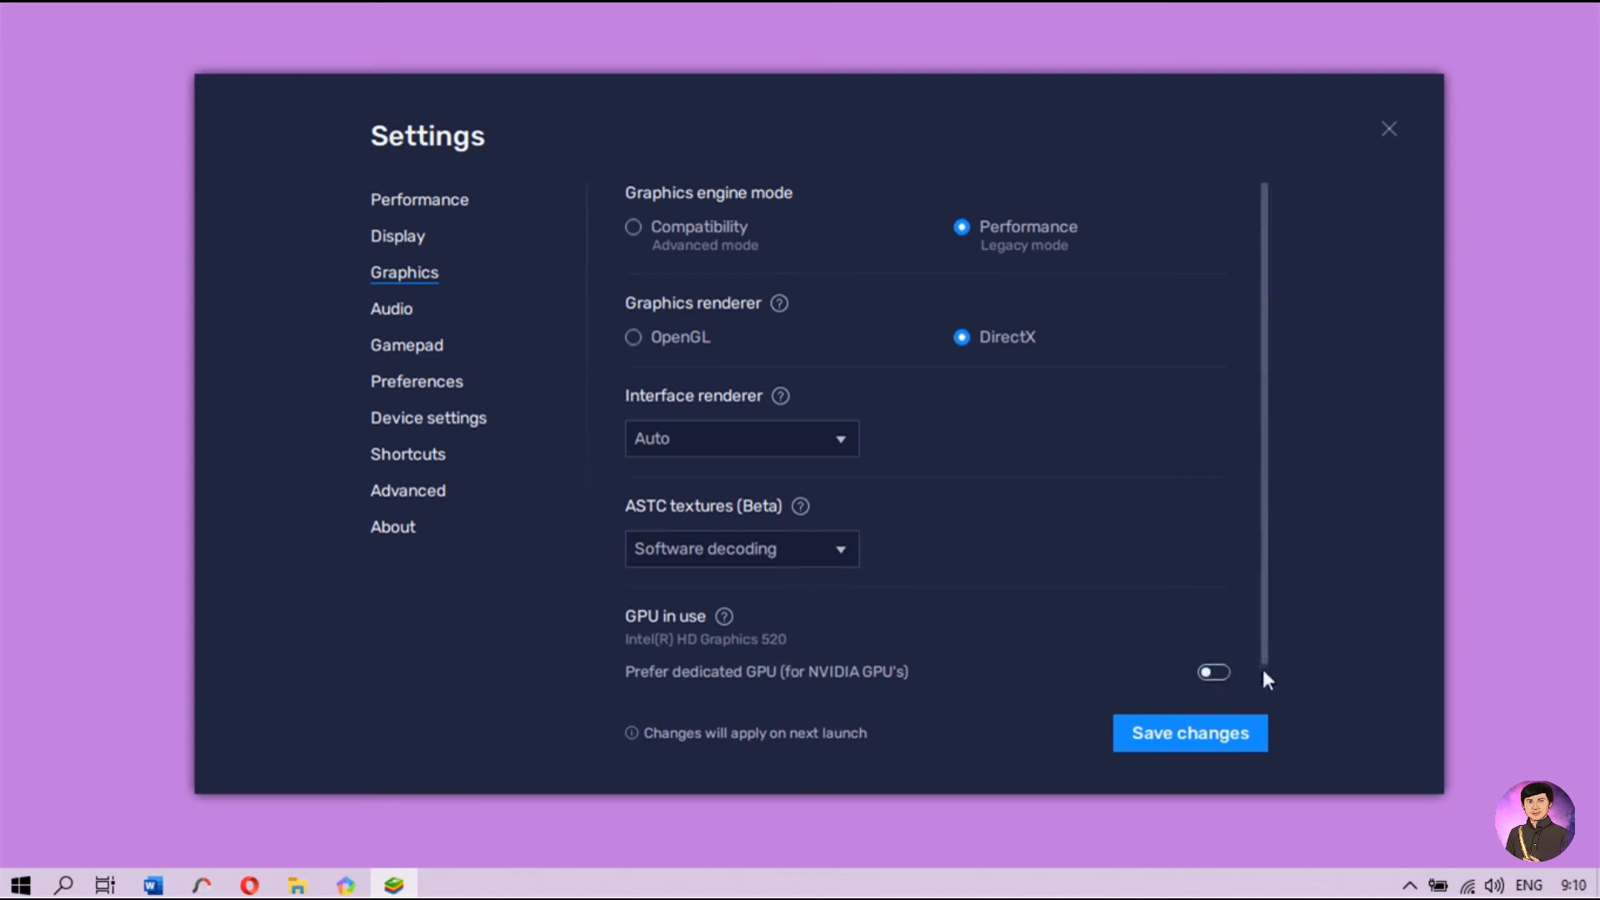
{"action": "scroll", "coordinate": [1260, 677], "scroll_direction": "down", "scroll_amount": 1}
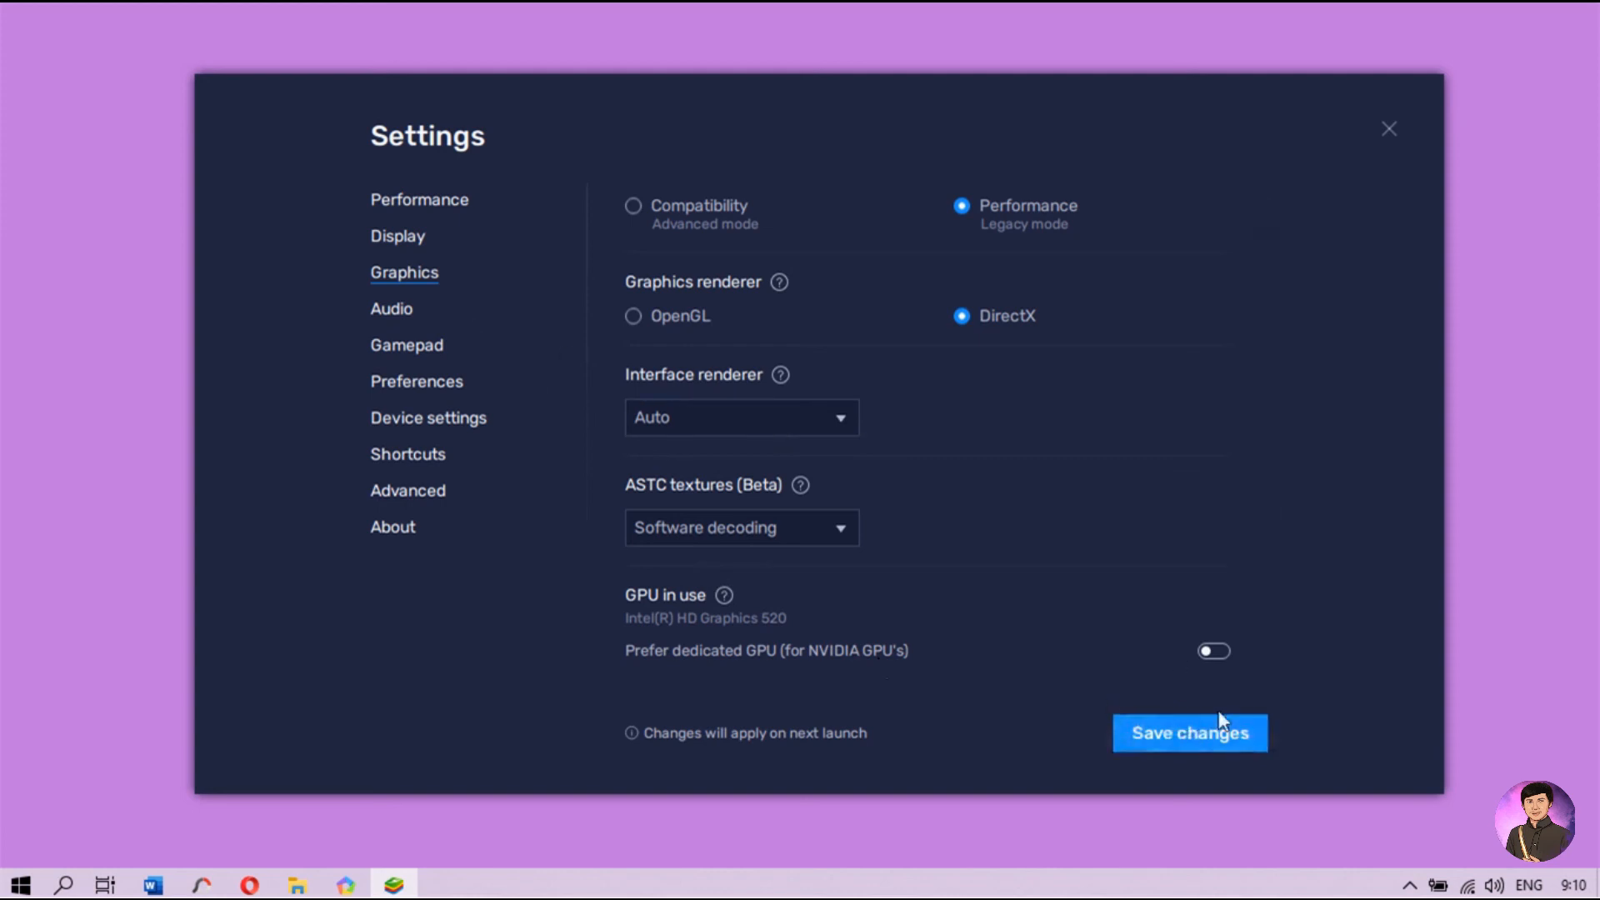
{"action": "left_click", "coordinate": [1219, 737]}
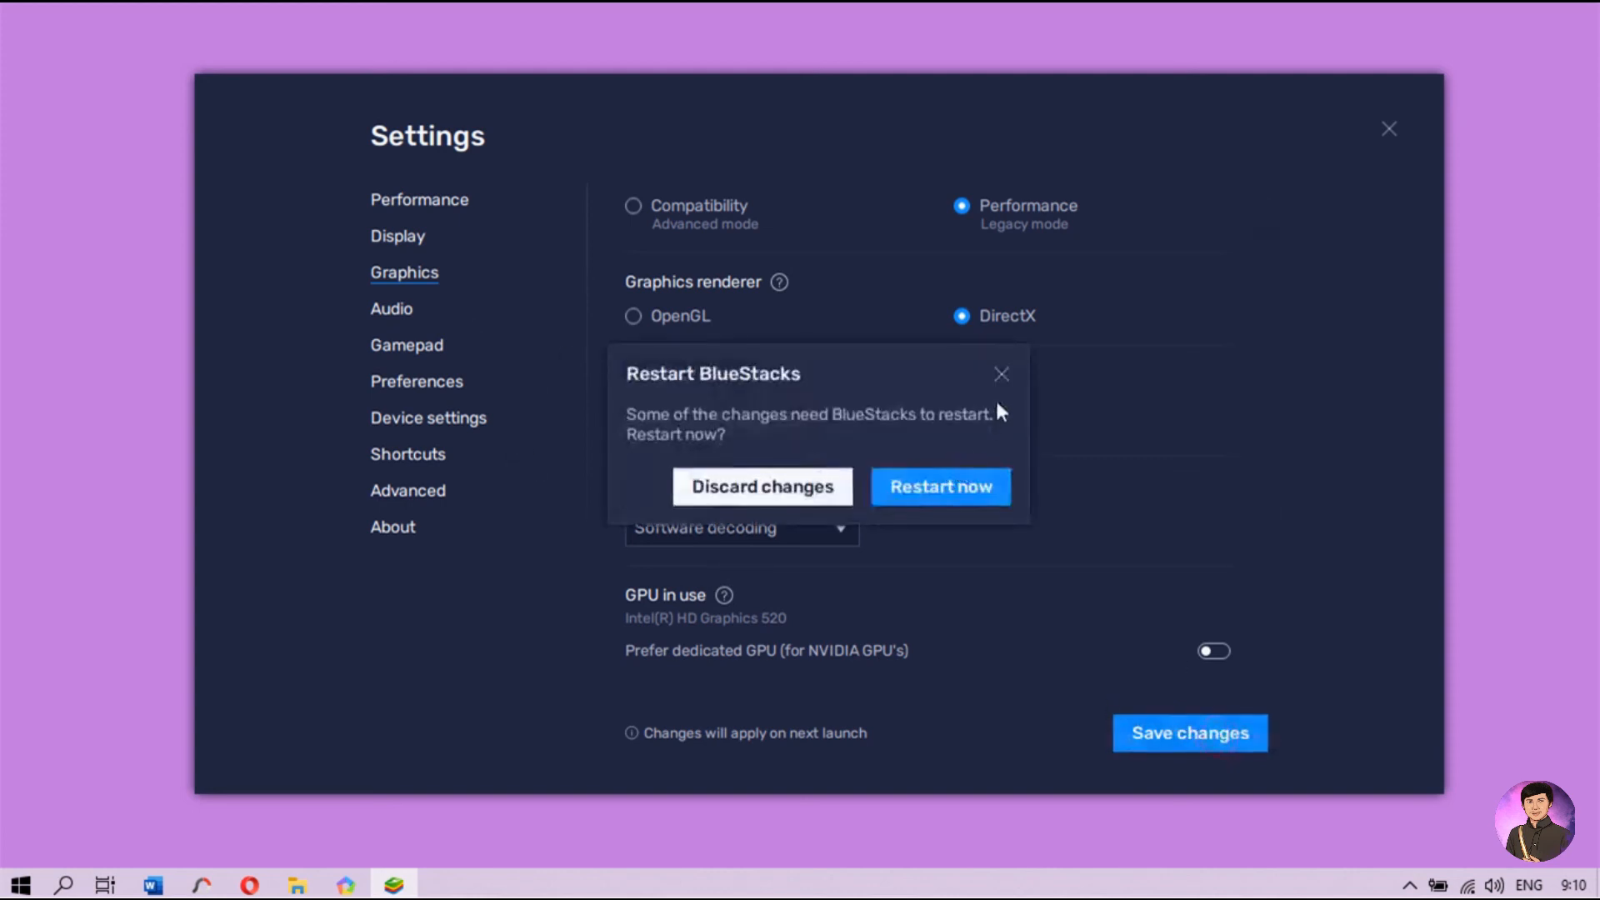
{"action": "left_click", "coordinate": [1000, 376]}
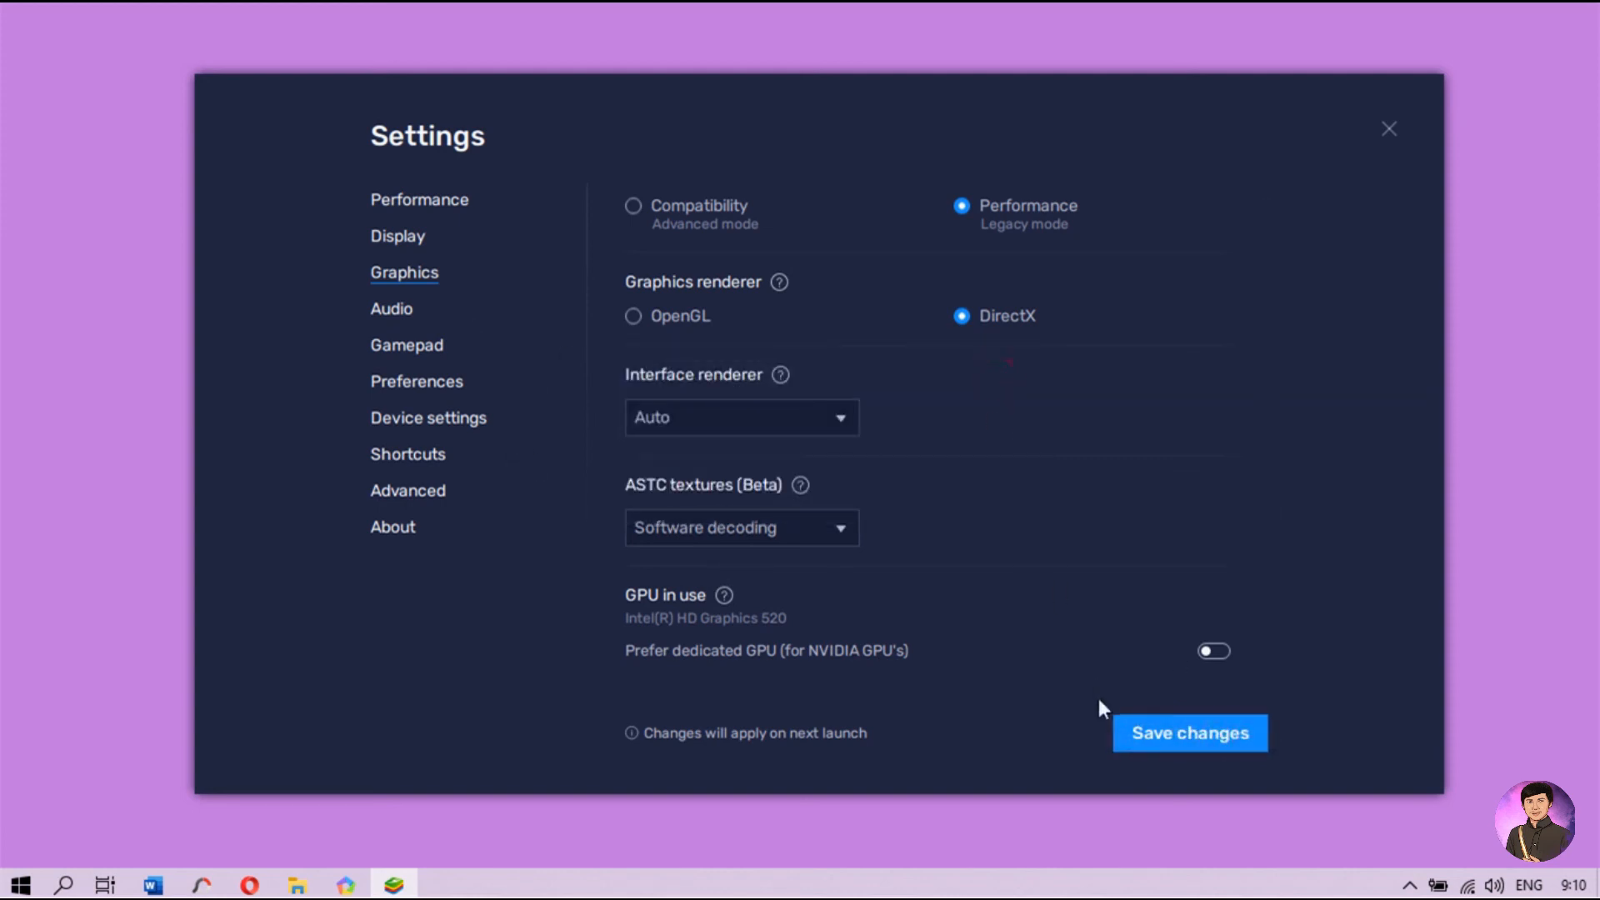
Step: Discard the pending graphics changes and view the audio and gamepad settings
{"action": "left_click", "coordinate": [409, 306]}
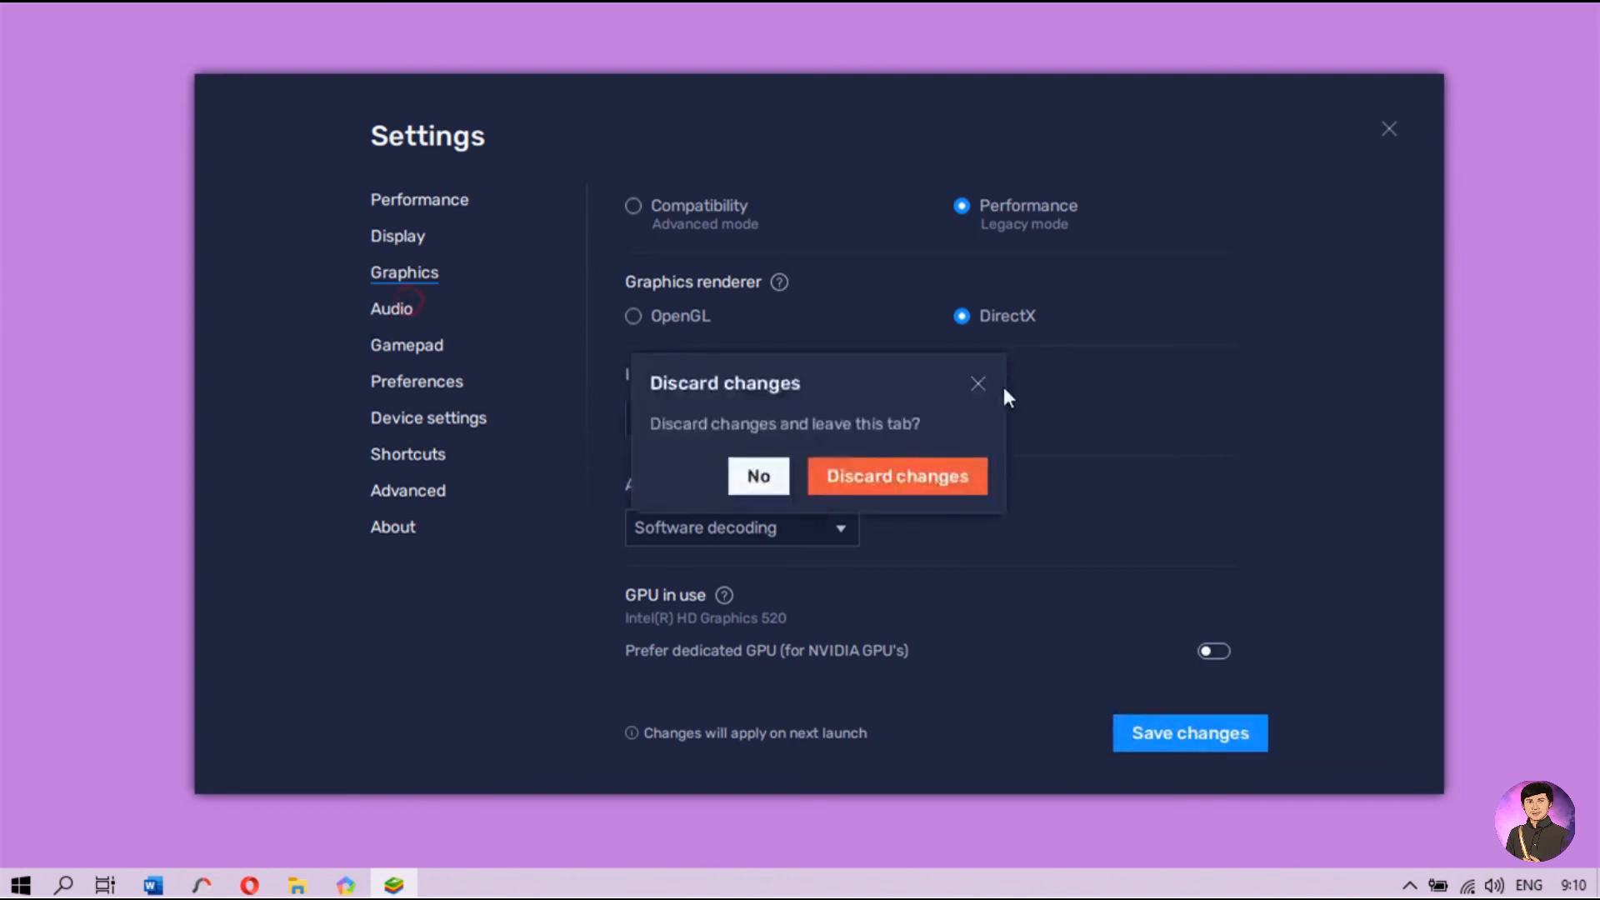
{"action": "left_click", "coordinate": [883, 478]}
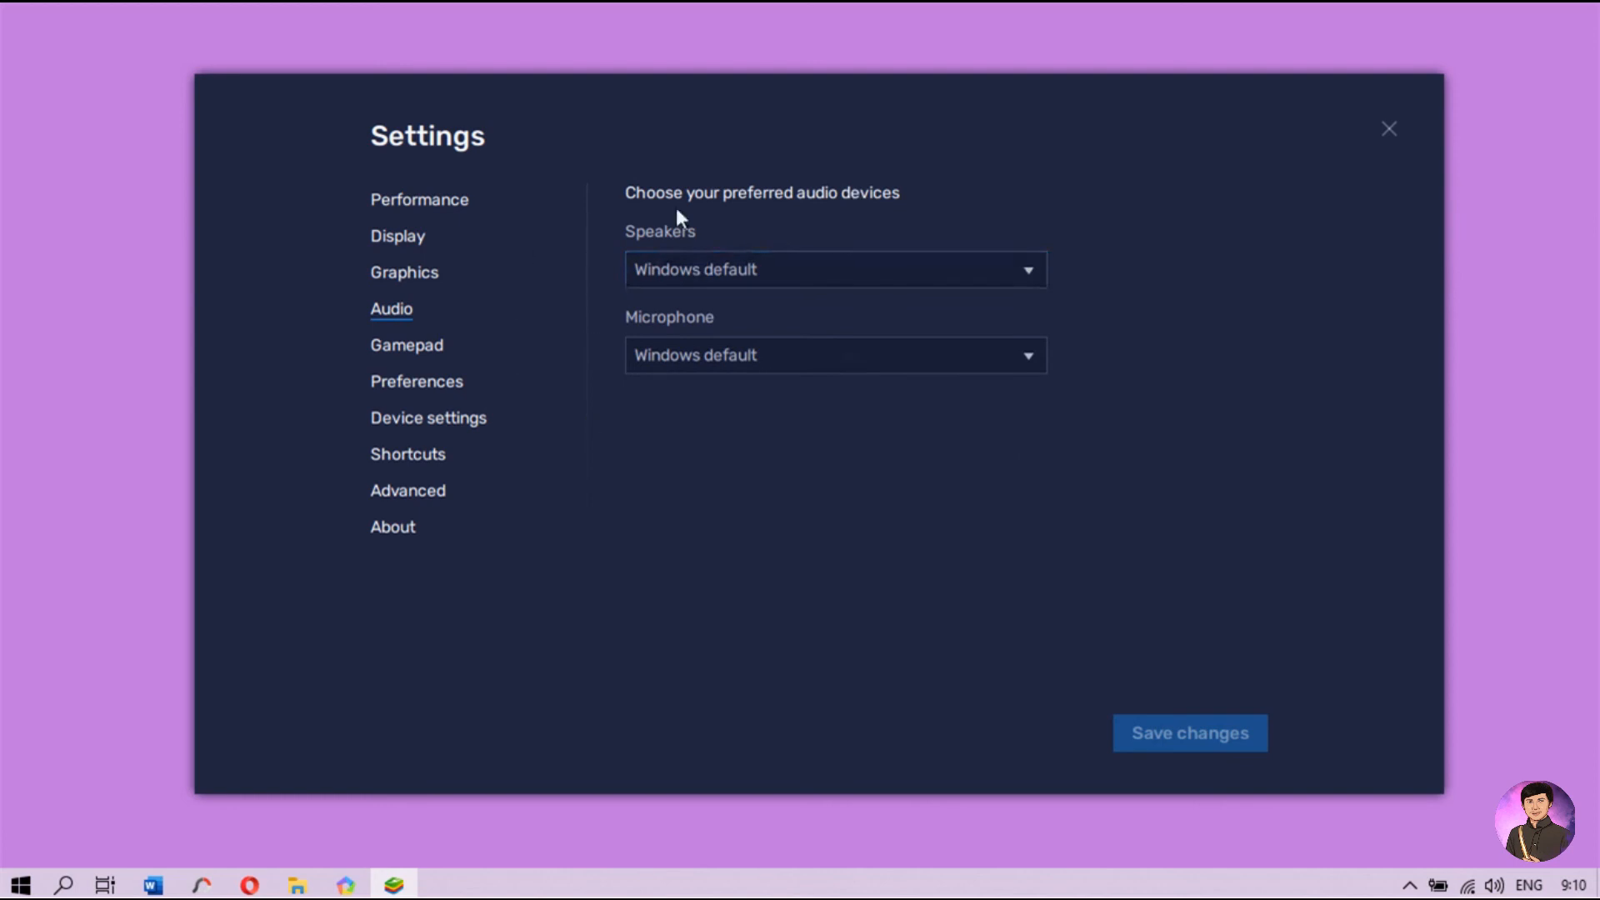
{"action": "left_click", "coordinate": [406, 349]}
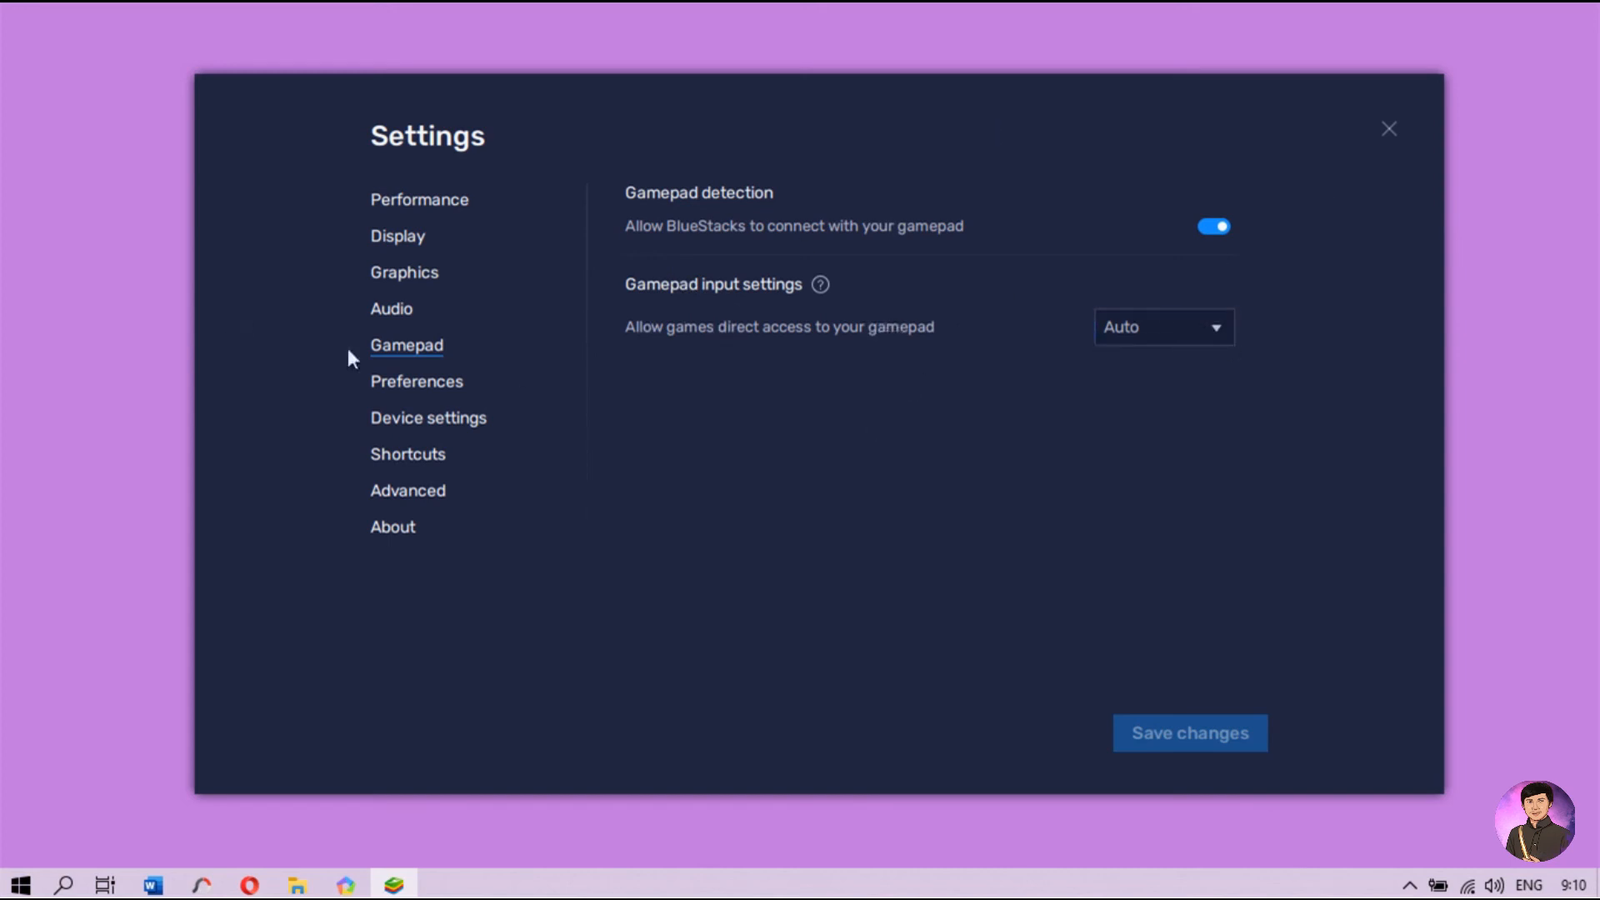
Step: Review the preferences, device, shortcut, advanced and version information pages, recheck the performance page, and close the settings
{"action": "left_click", "coordinate": [432, 385]}
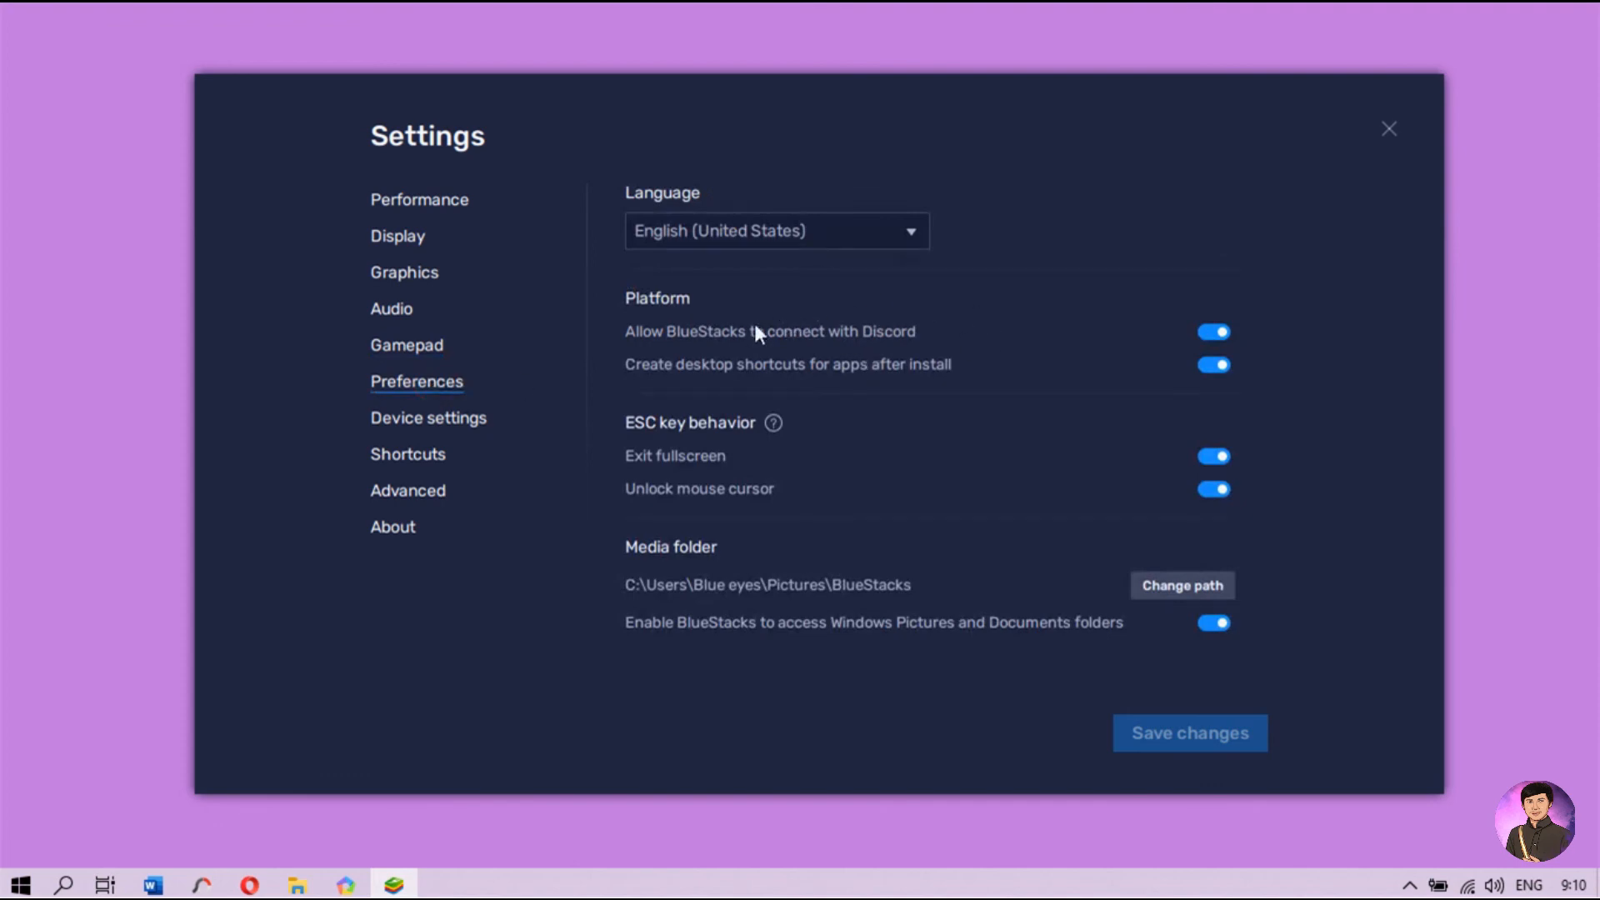
{"action": "left_click", "coordinate": [423, 419]}
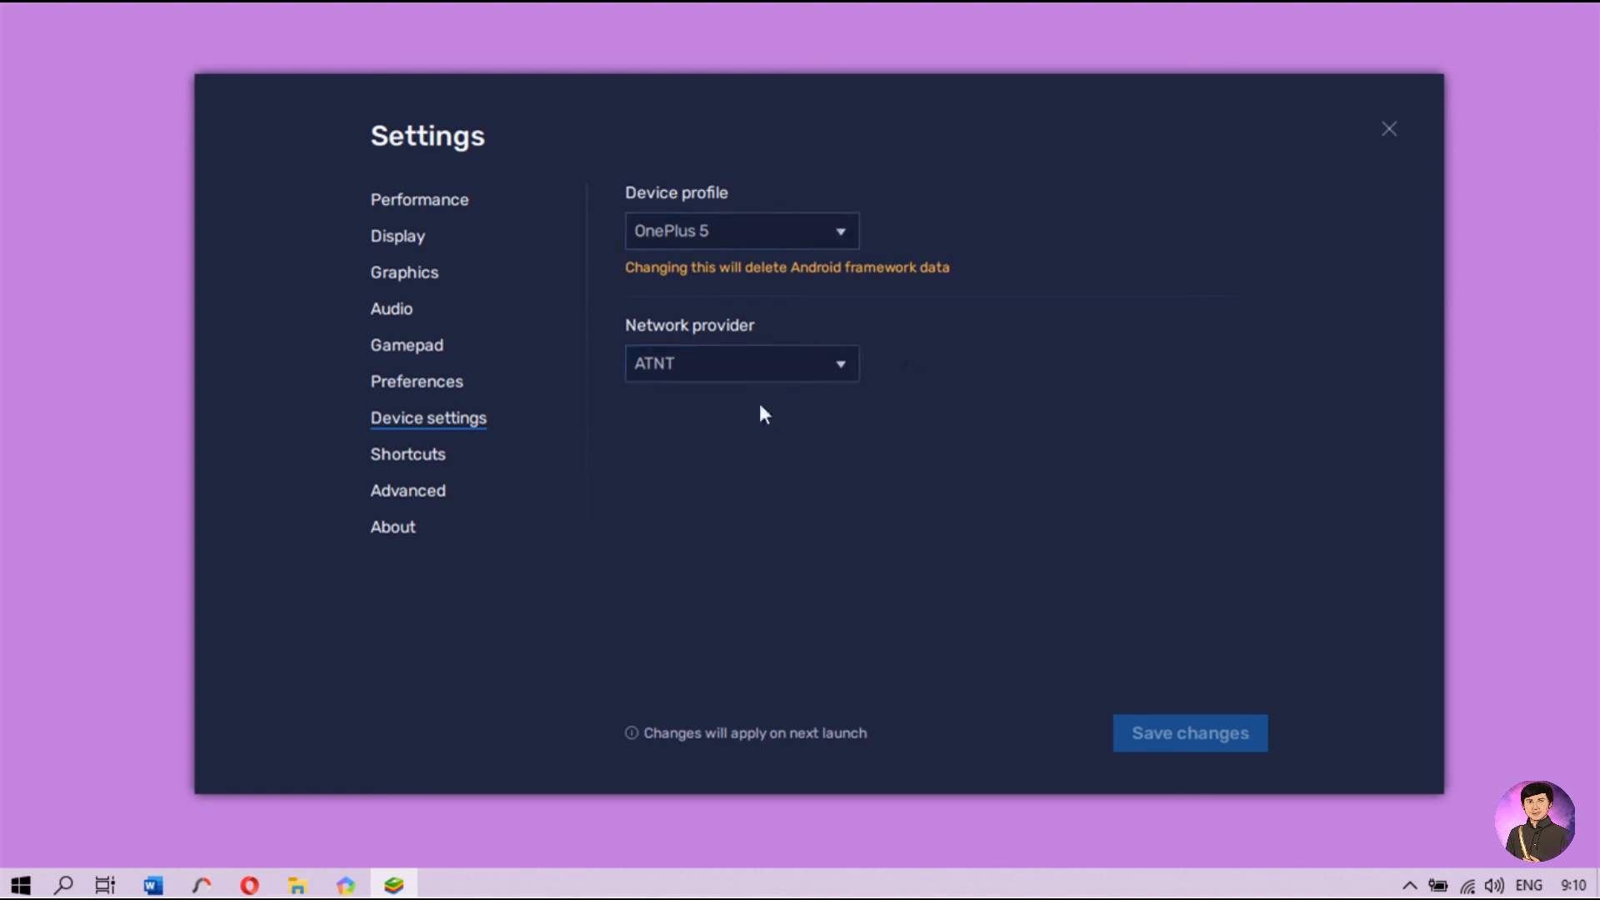
{"action": "left_click", "coordinate": [393, 460]}
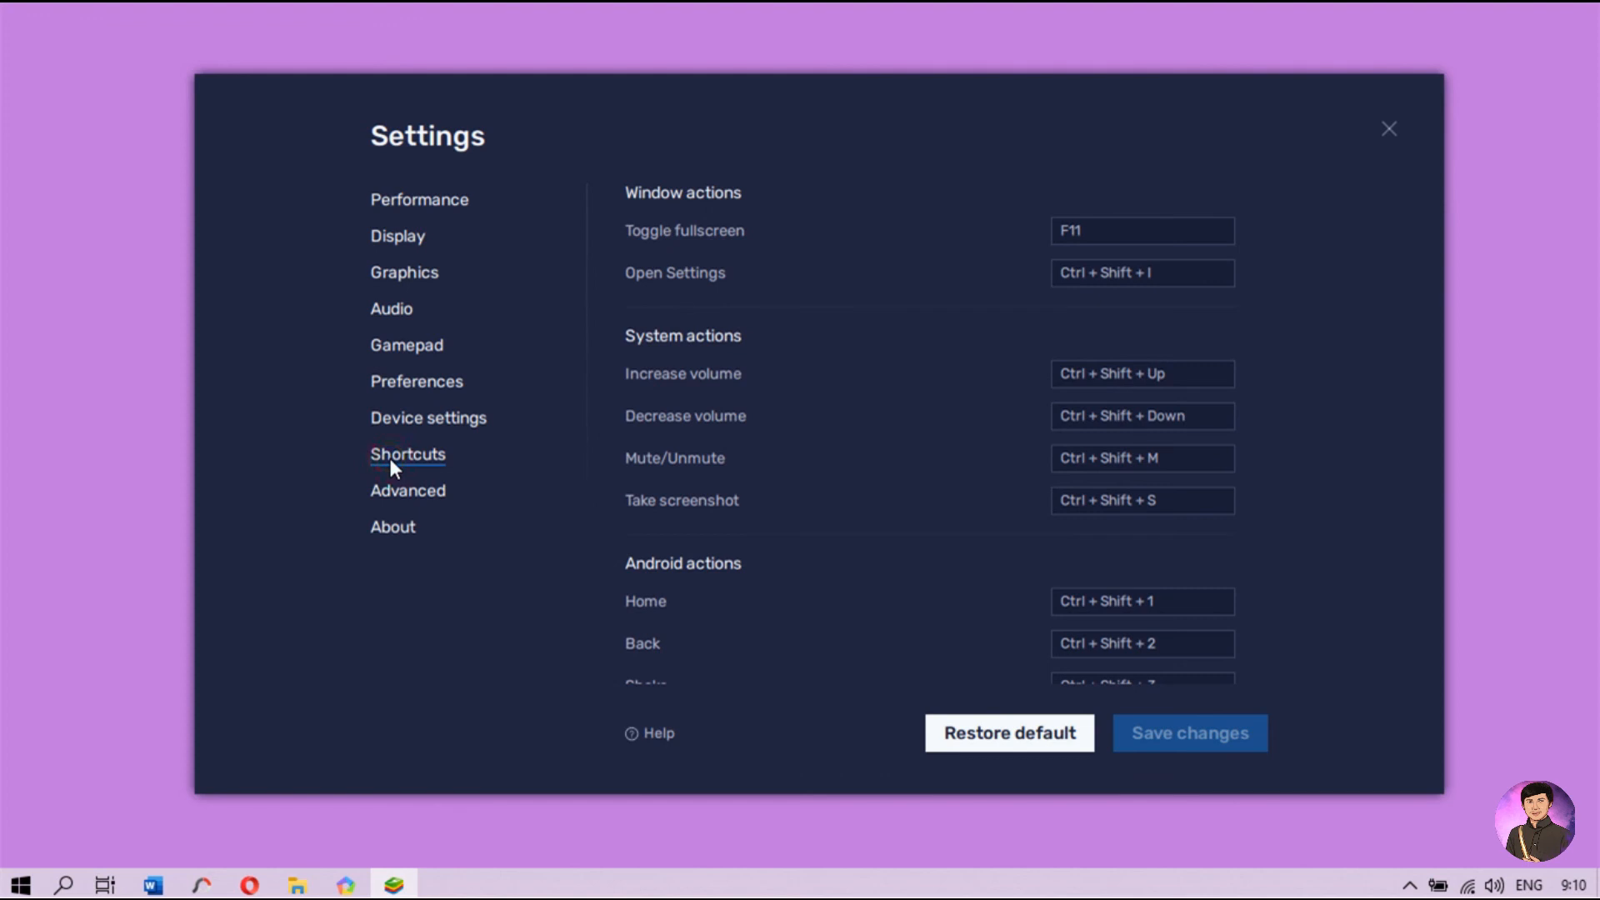
{"action": "left_click", "coordinate": [400, 498]}
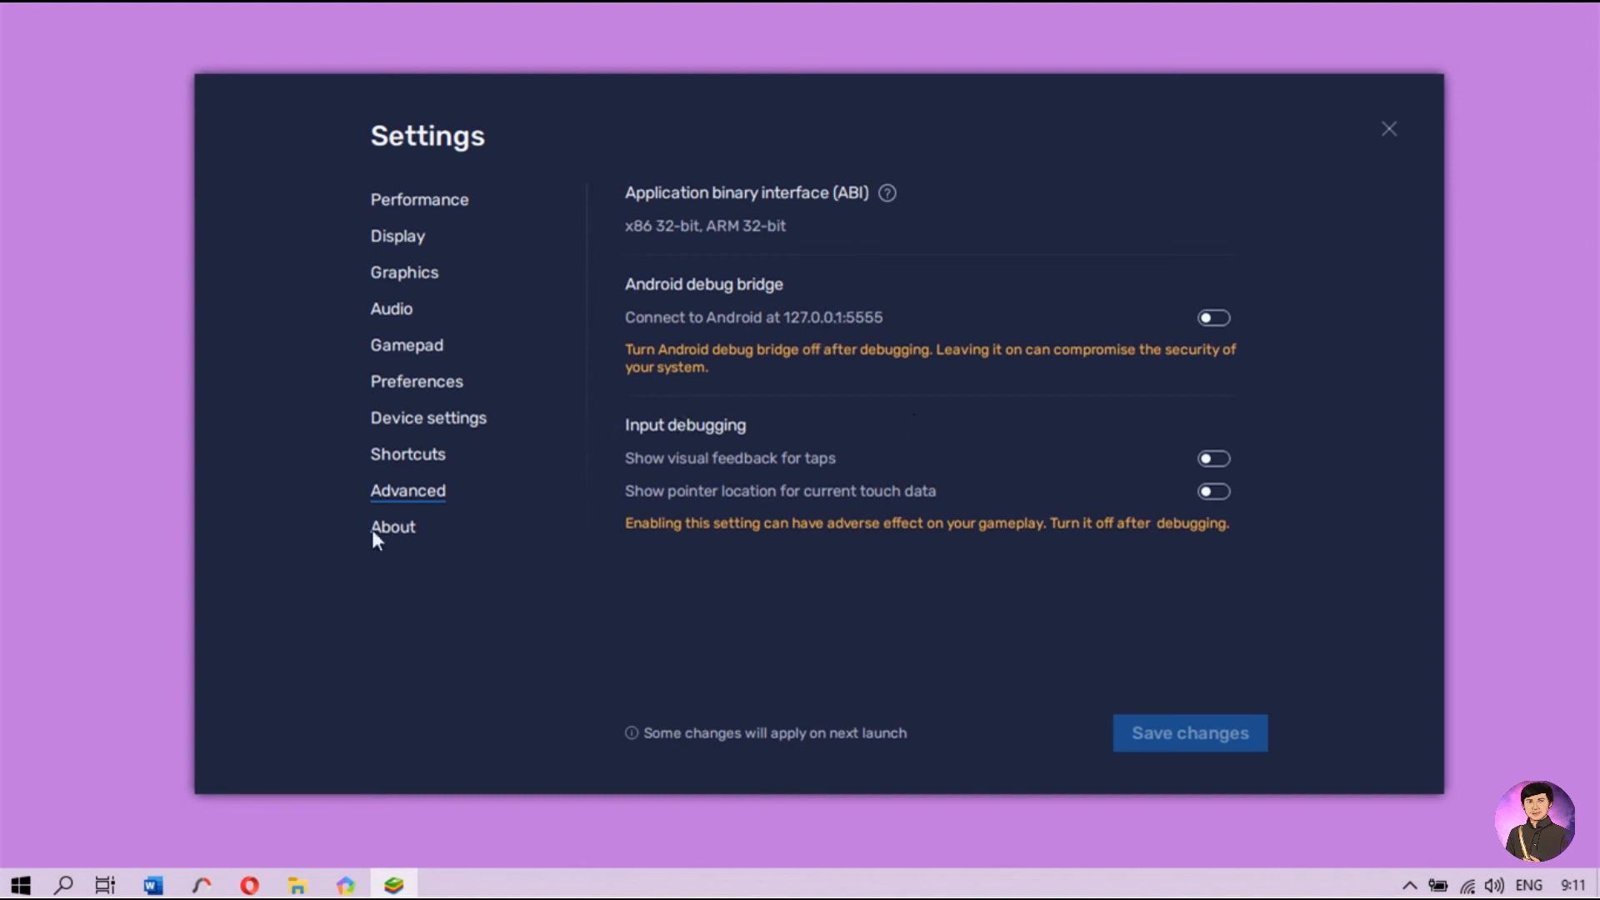
{"action": "left_click", "coordinate": [398, 523]}
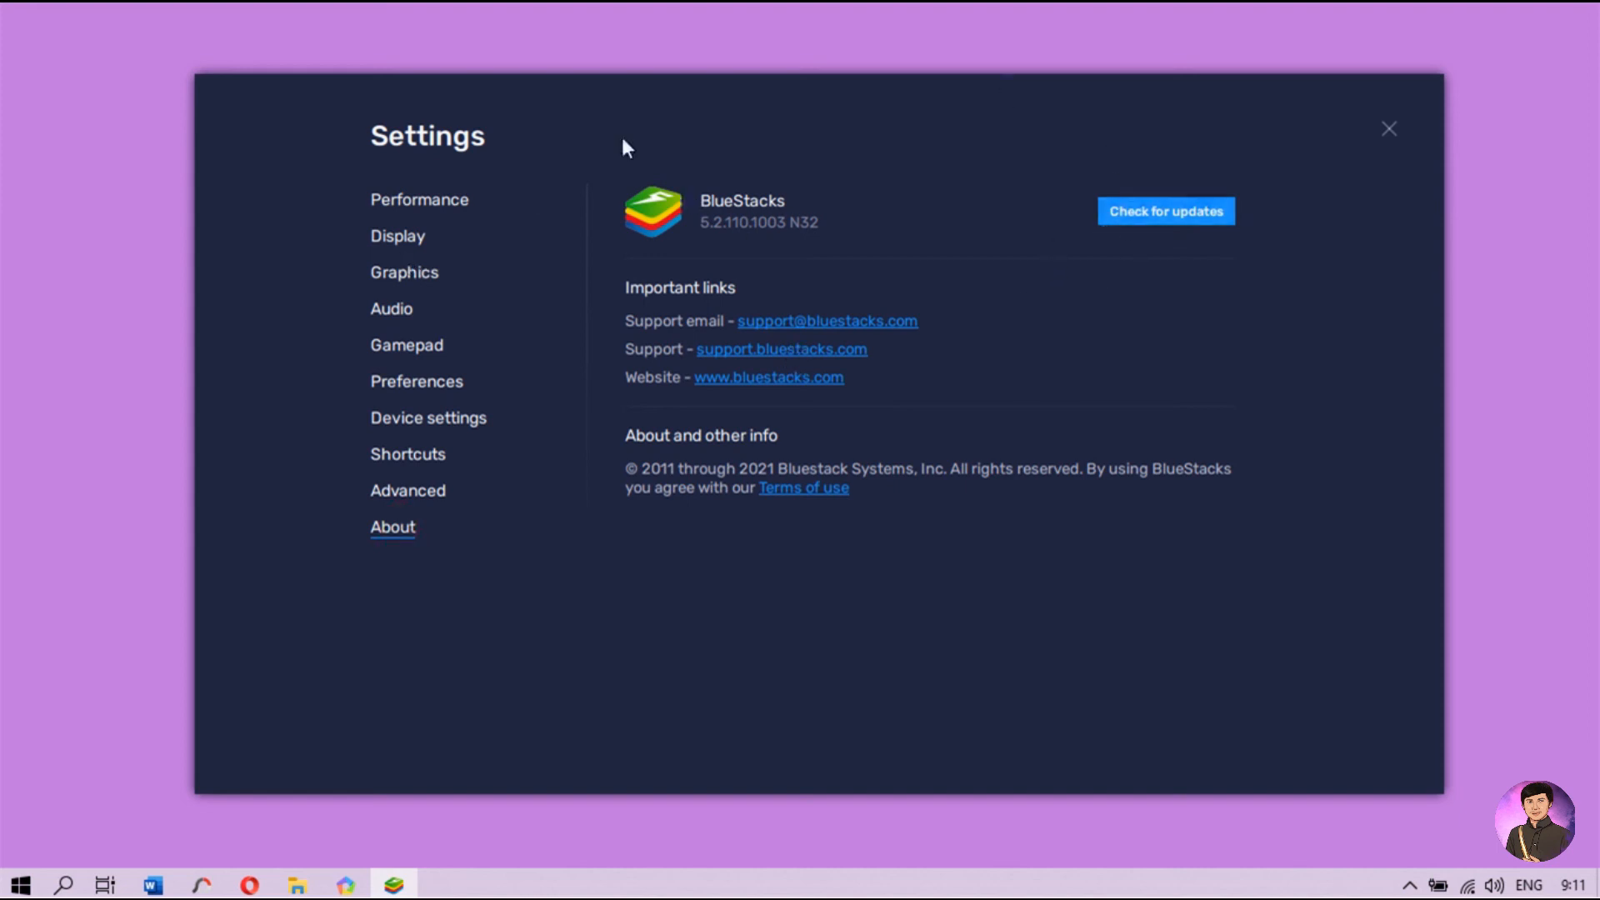
{"action": "left_click", "coordinate": [419, 199]}
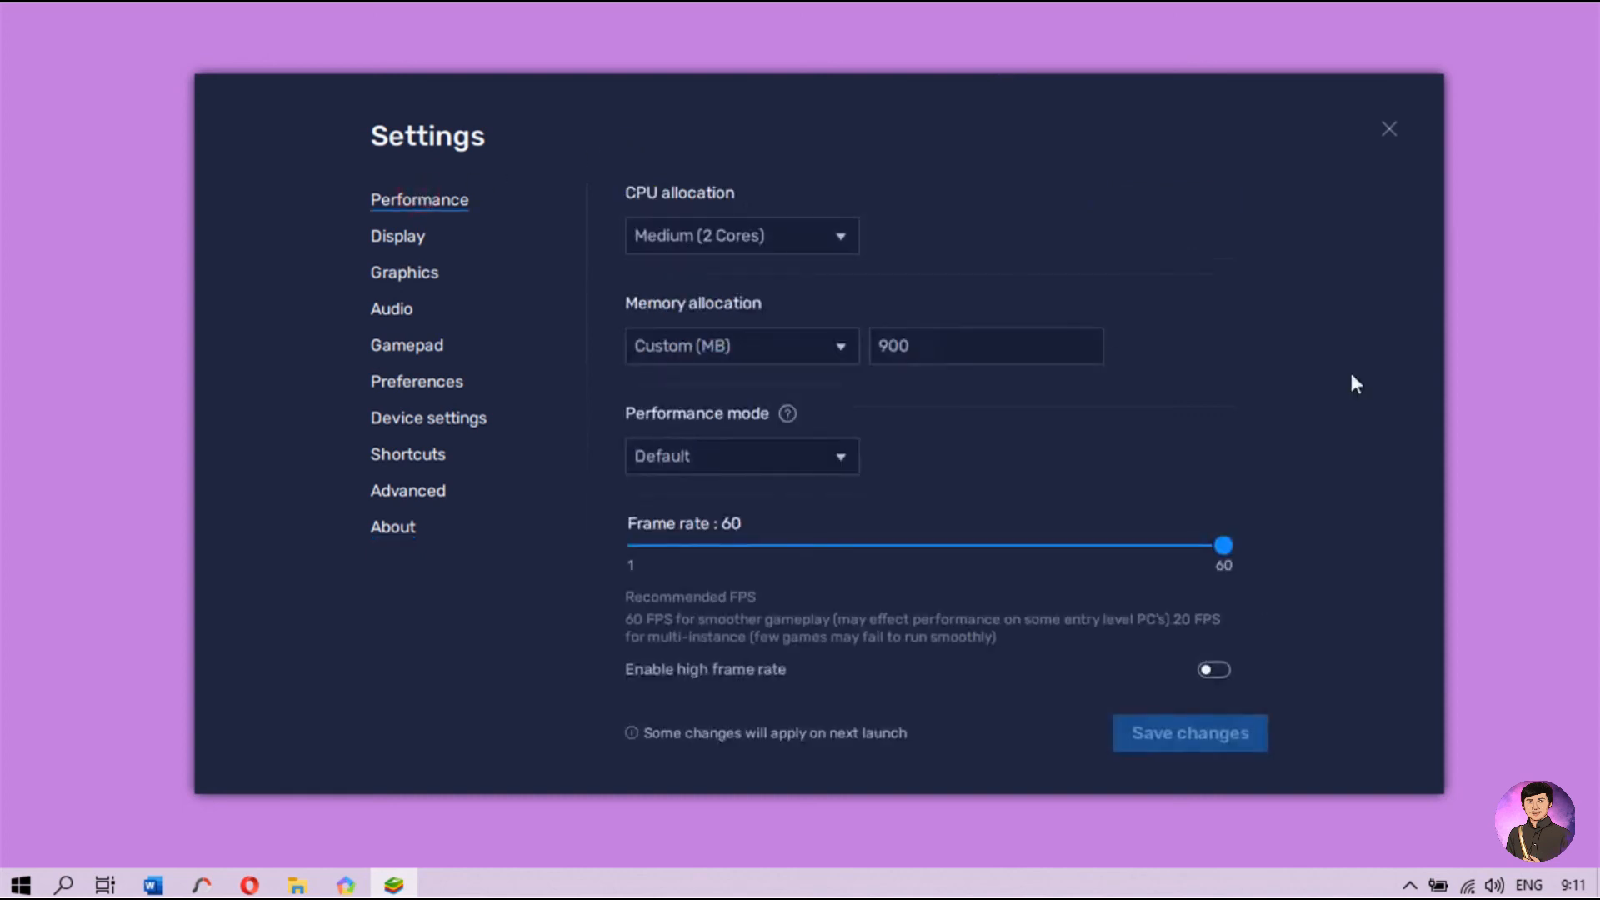
{"action": "left_click", "coordinate": [1389, 129]}
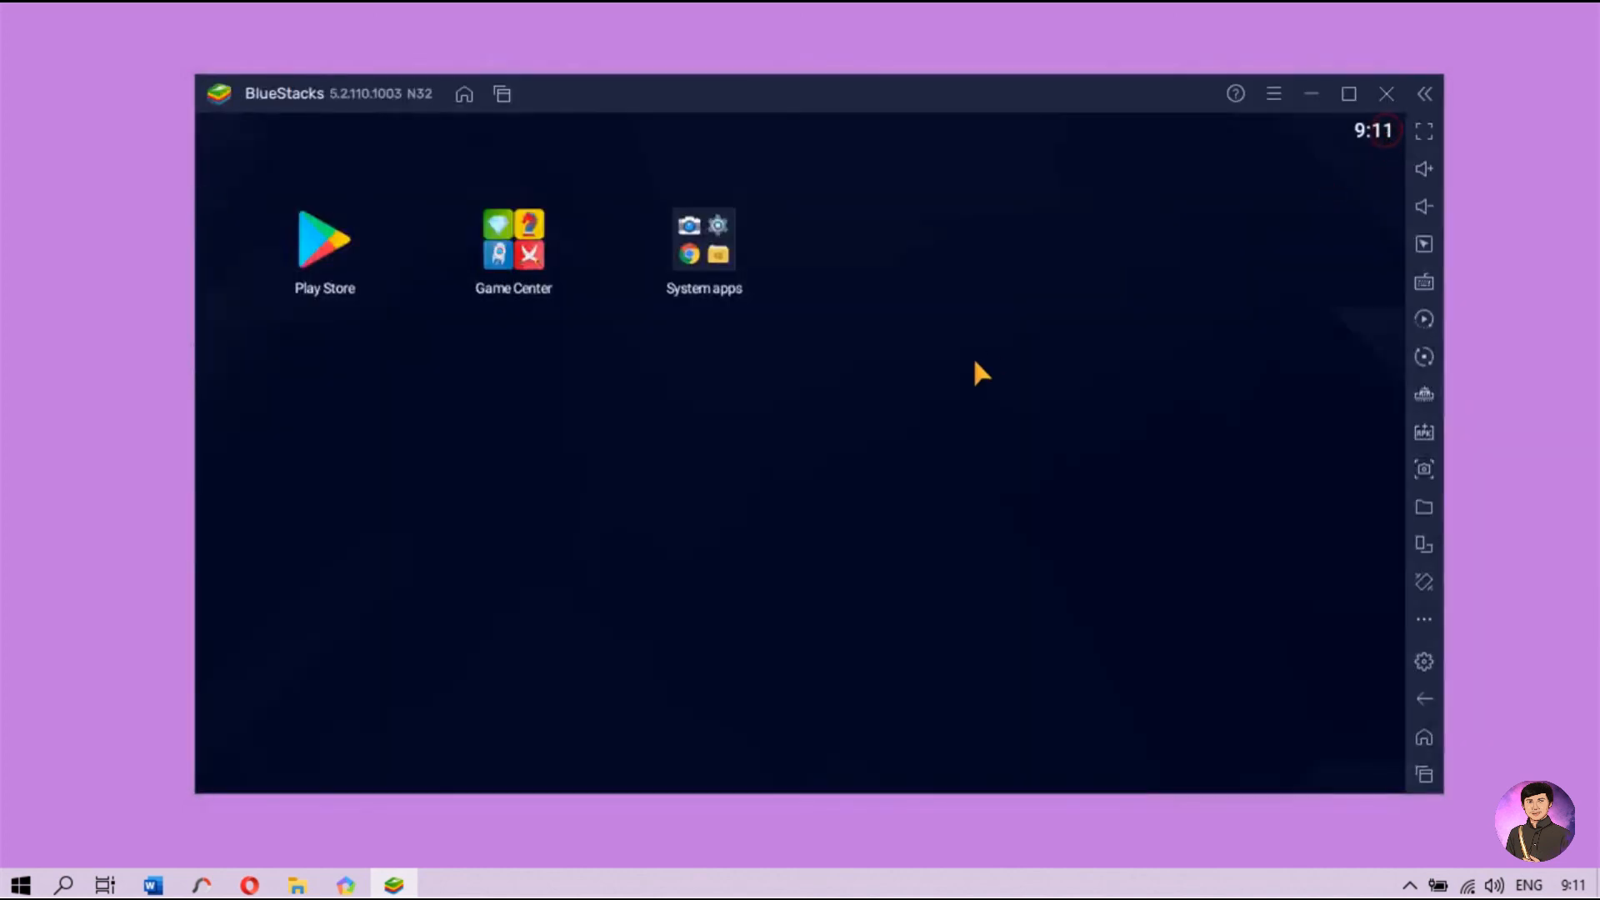